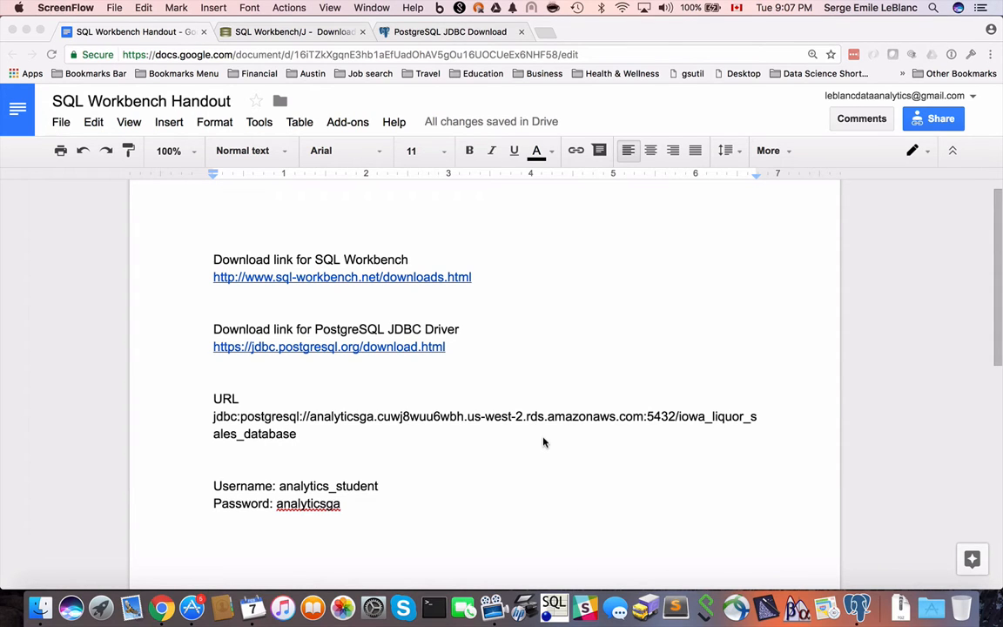
Switch to pgAdmin 4 to view the counties table query, and return to the SQL Workbench handout in Chrome.
{"action": "key", "text": "super+Tab"}
{"action": "key", "text": "super+Tab"}
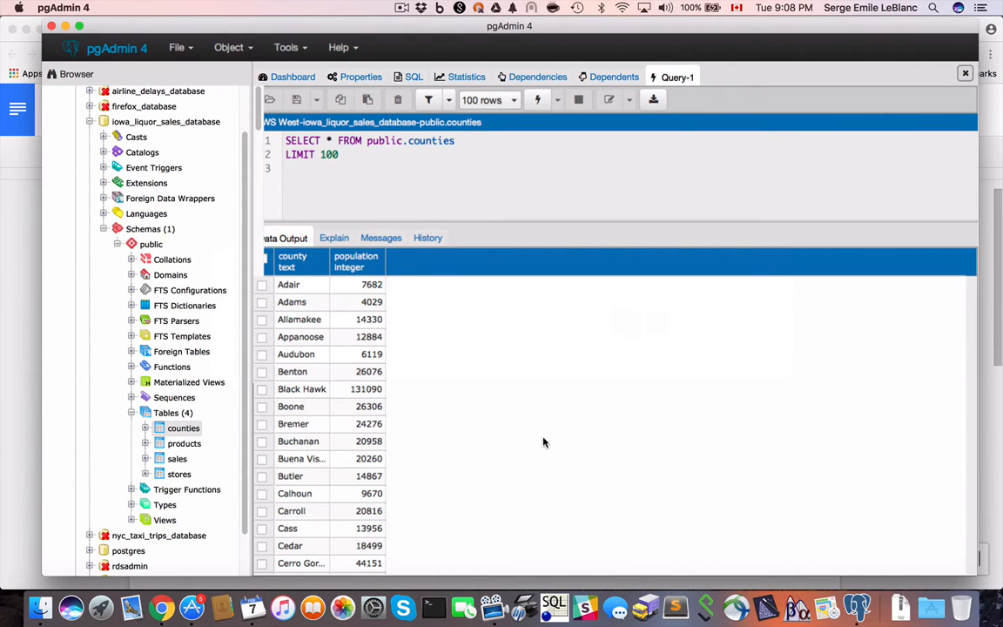
{"action": "key", "text": "super+Tab"}
{"action": "key", "text": "super+Tab"}
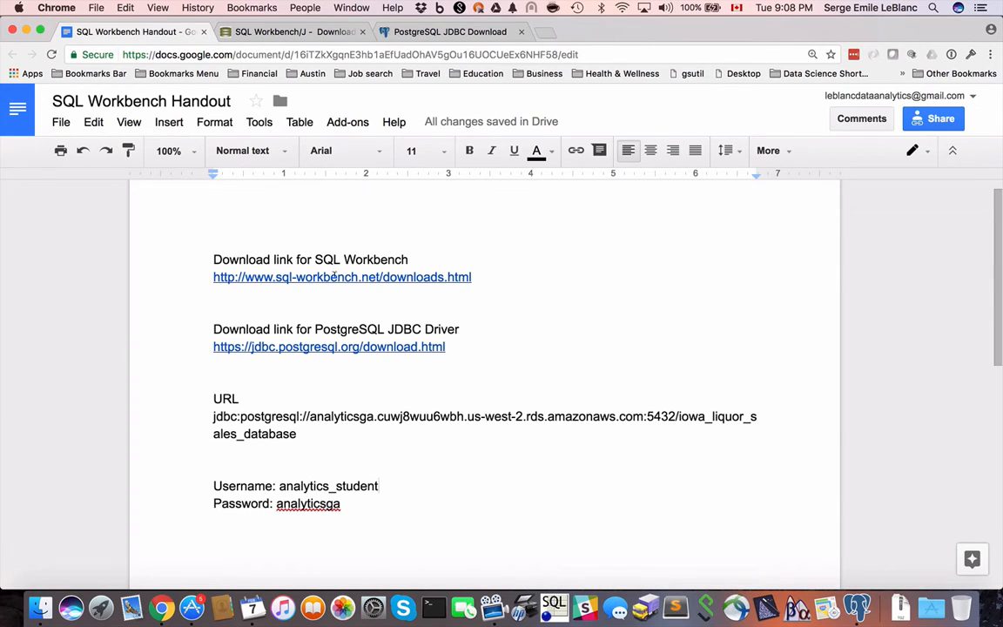
Download the SQL Workbench/J package for MacOS from its downloads page and extract the archive in the Downloads folder.
{"action": "left_click", "coordinate": [286, 32]}
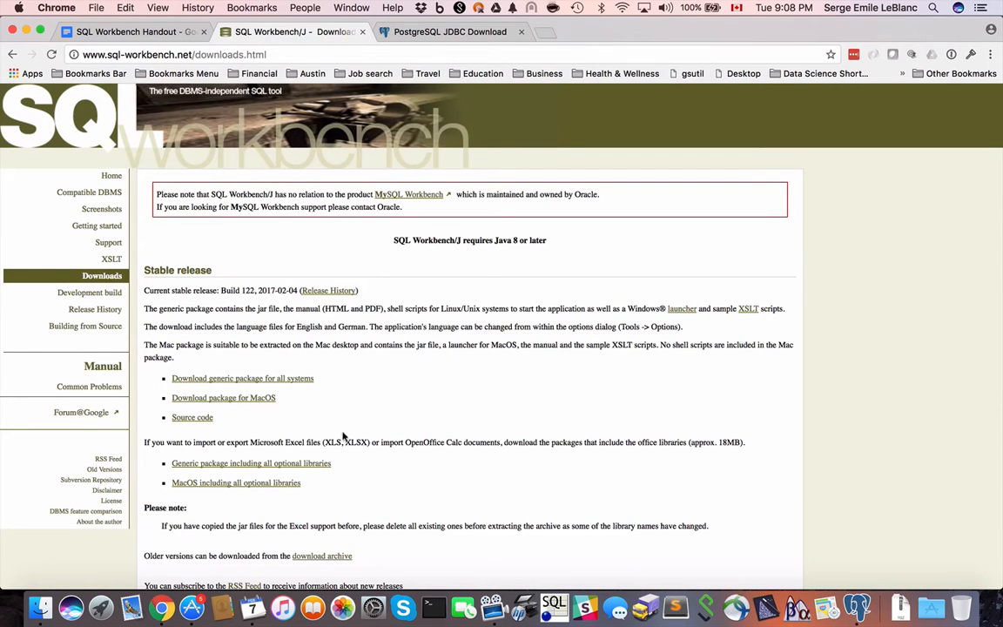
{"action": "left_click", "coordinate": [251, 402]}
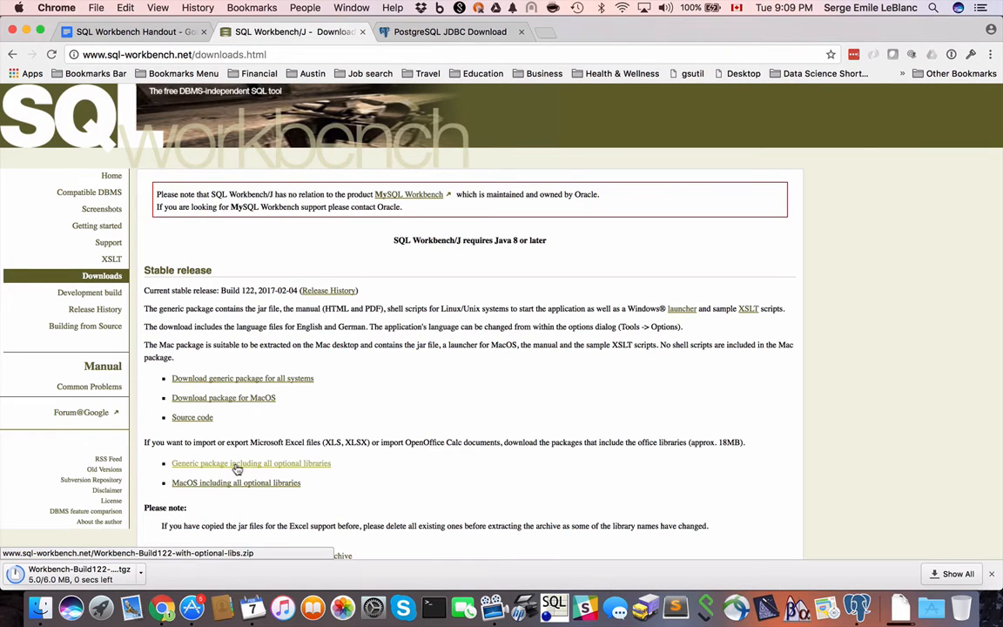
{"action": "left_click", "coordinate": [69, 574]}
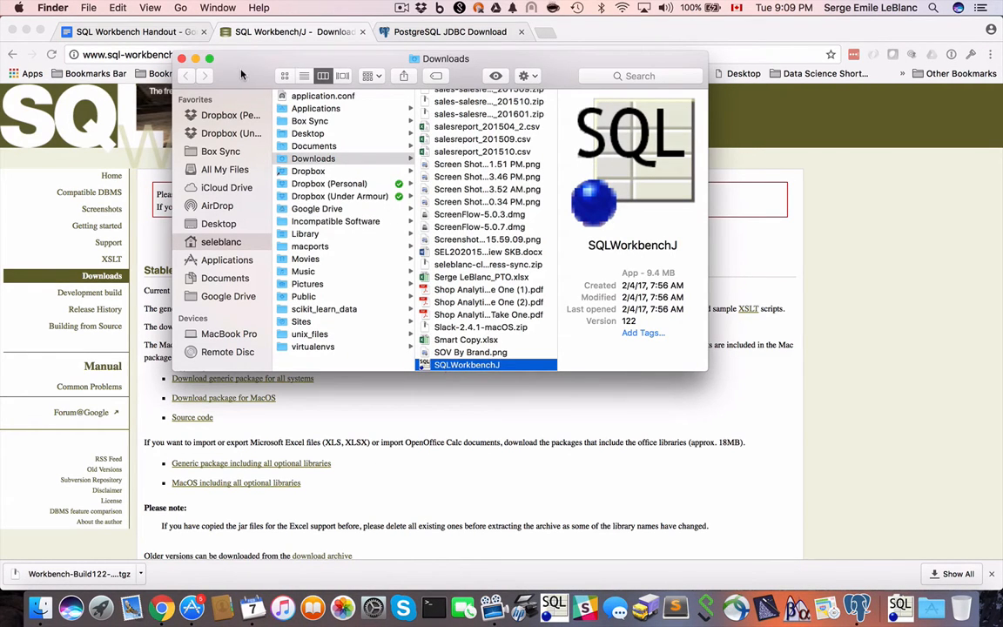
{"action": "left_click_drag", "start_coordinate": [241, 75], "coordinate": [259, 143]}
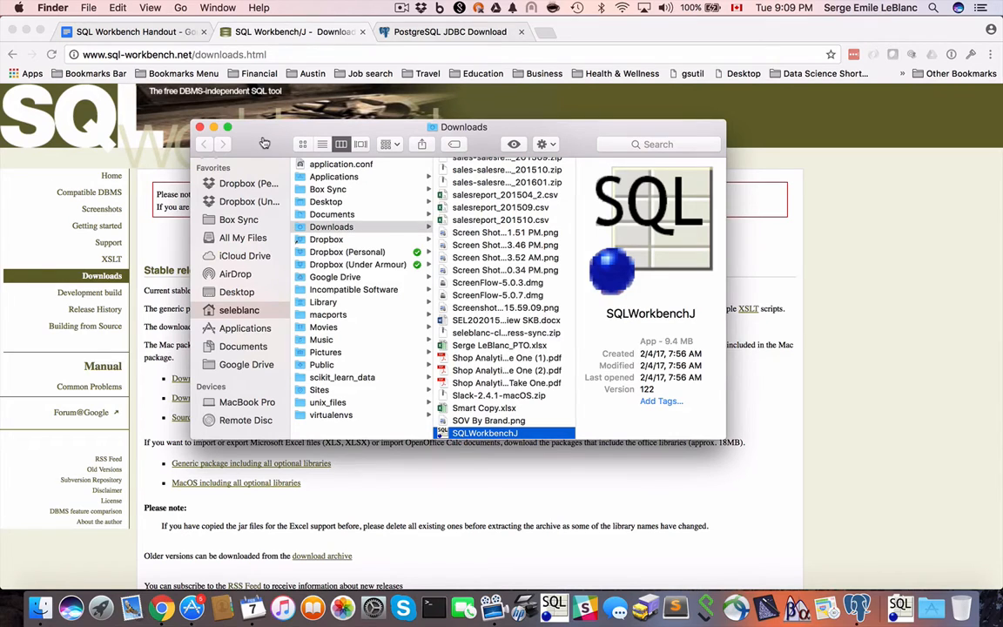
Back in Chrome, download the JDBC42 Postgresql Driver, Version 9.4.1212, from the PostgreSQL JDBC page and keep the file.
{"action": "key", "text": "super+Tab"}
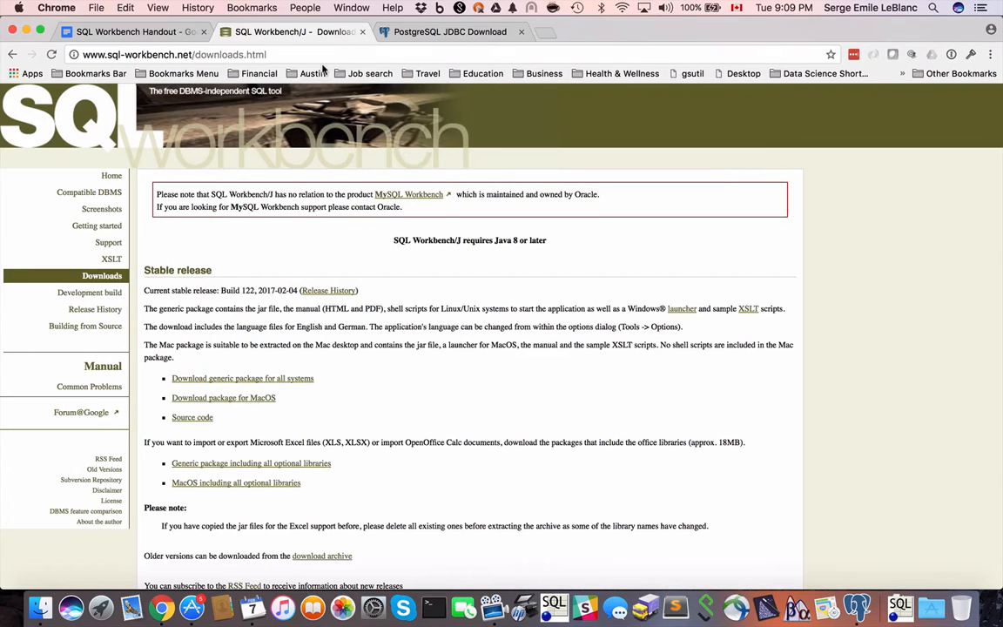
{"action": "left_click", "coordinate": [433, 37]}
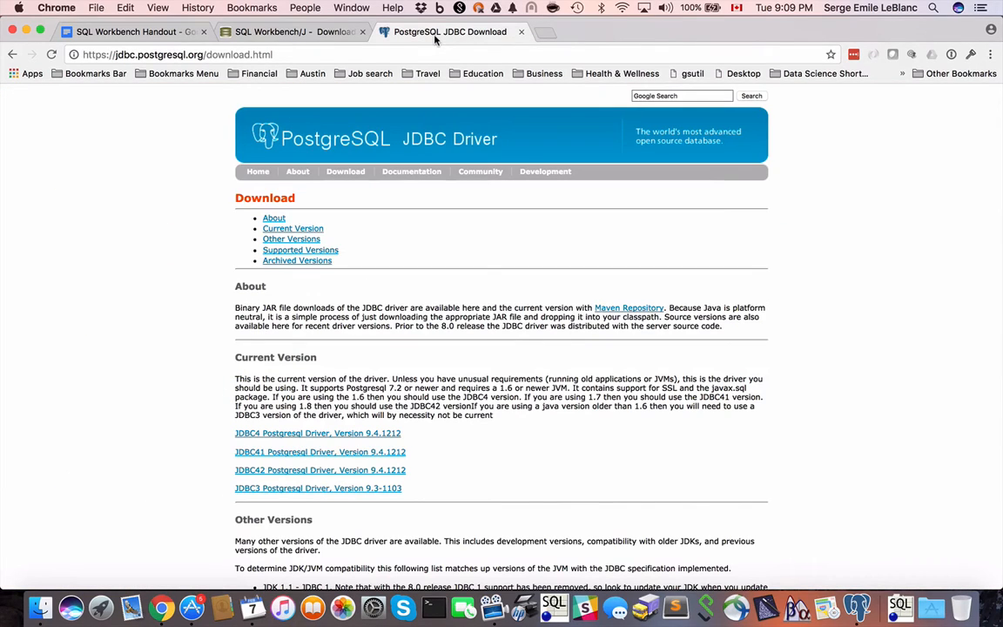
{"action": "left_click", "coordinate": [106, 32]}
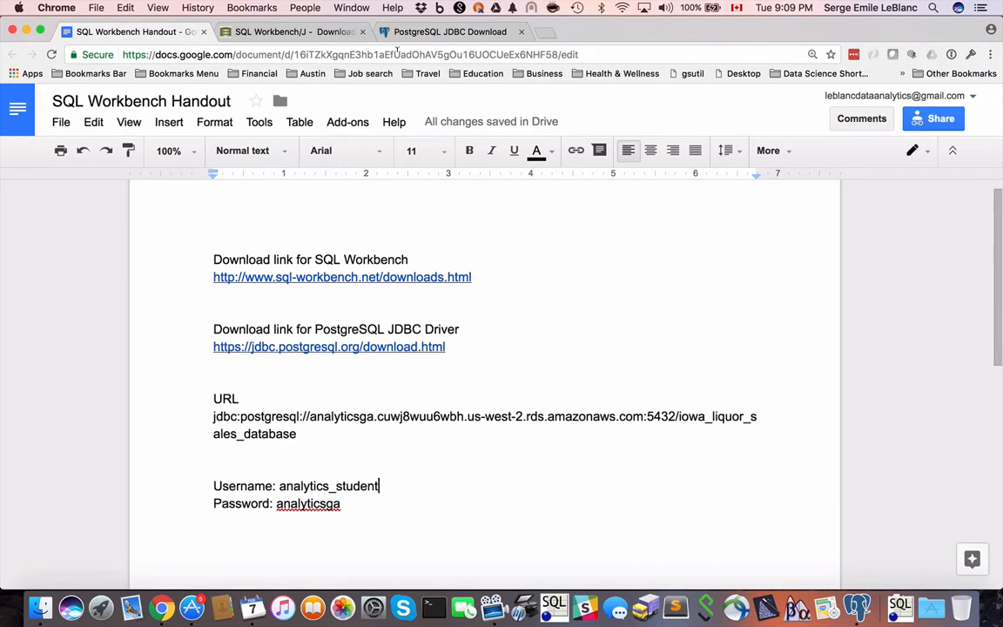
{"action": "left_click", "coordinate": [431, 33]}
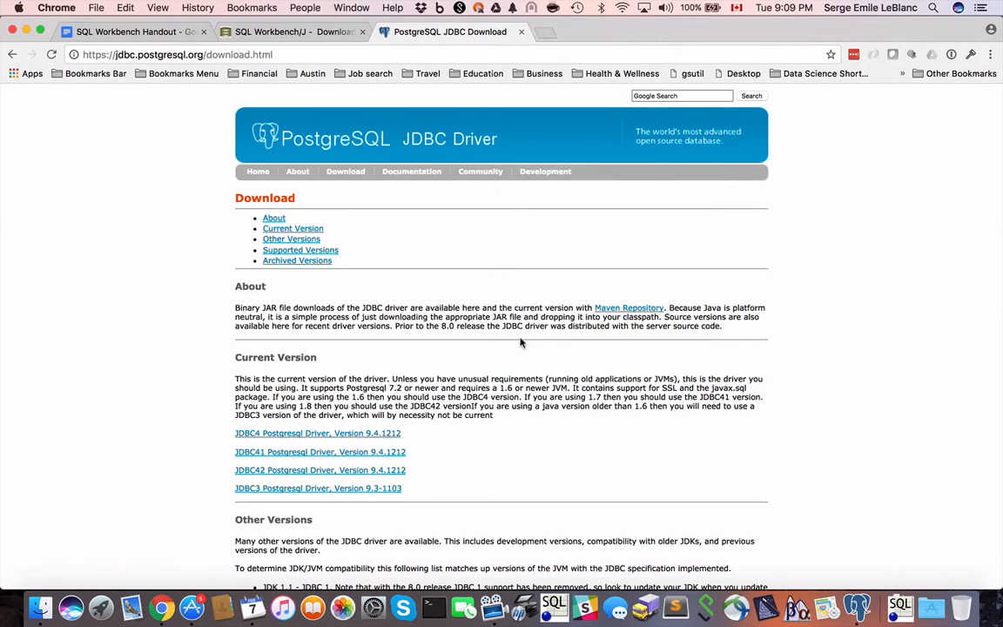
{"action": "scroll", "coordinate": [509, 344], "scroll_direction": "down", "scroll_amount": 1}
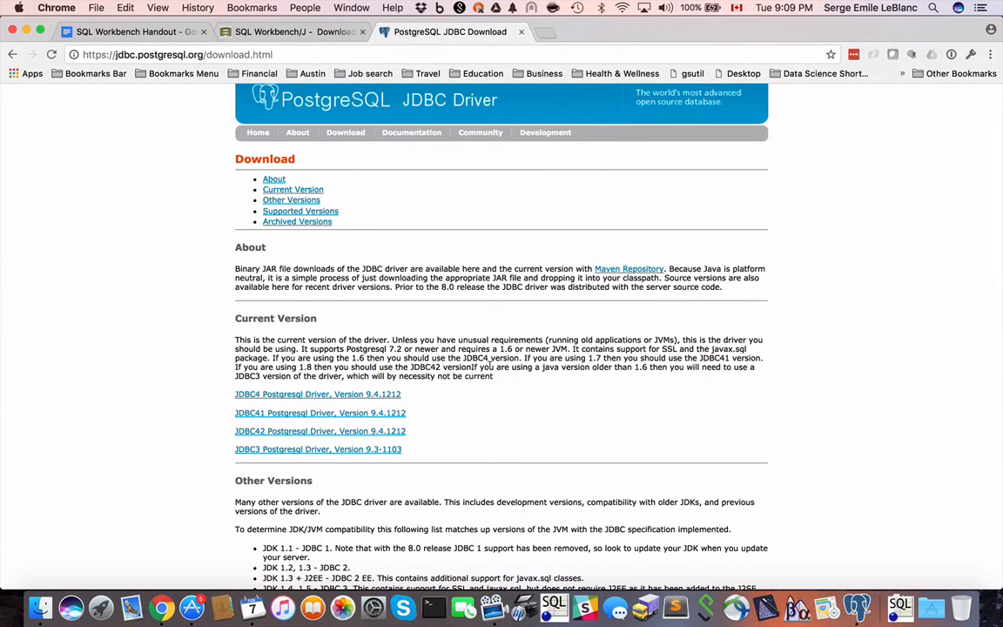
{"action": "left_click", "coordinate": [326, 432]}
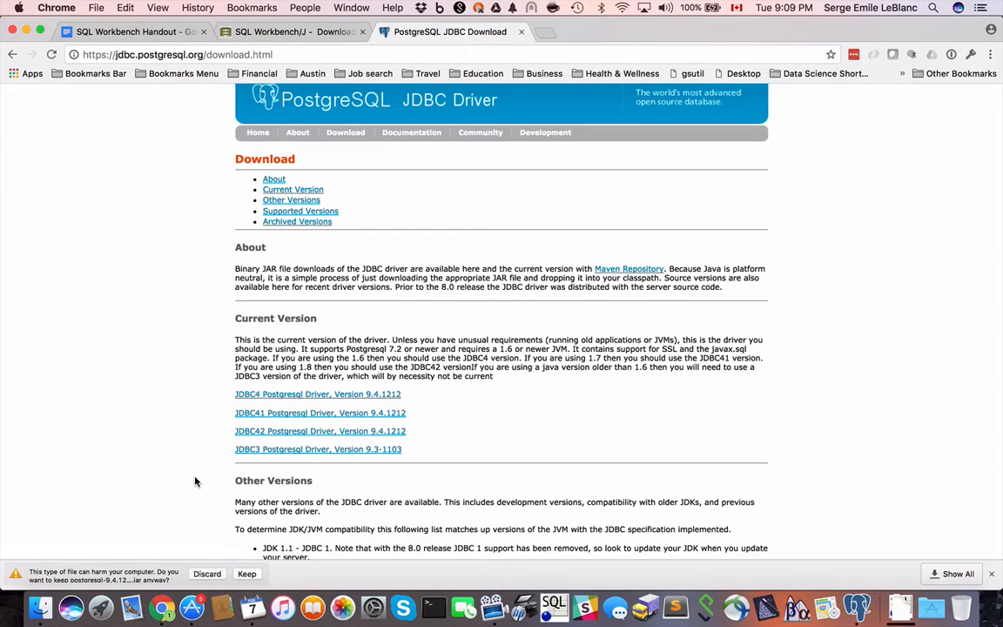
{"action": "left_click", "coordinate": [247, 574]}
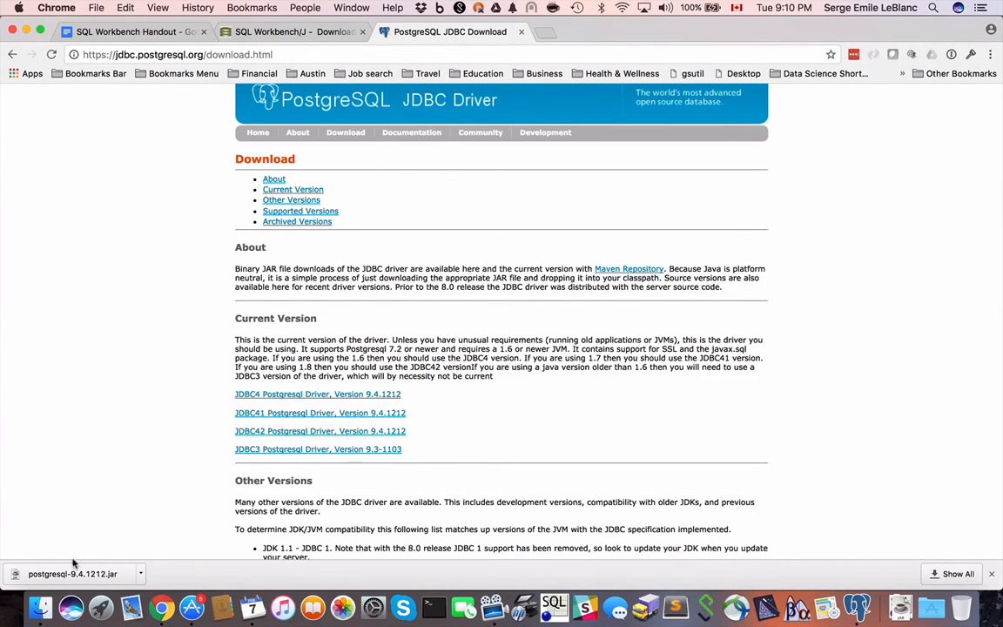
In Finder, create a folder named SQL Workbench Driver on the Desktop and move the downloaded postgresql-9.4.1212.jar into it.
{"action": "left_click", "coordinate": [38, 612]}
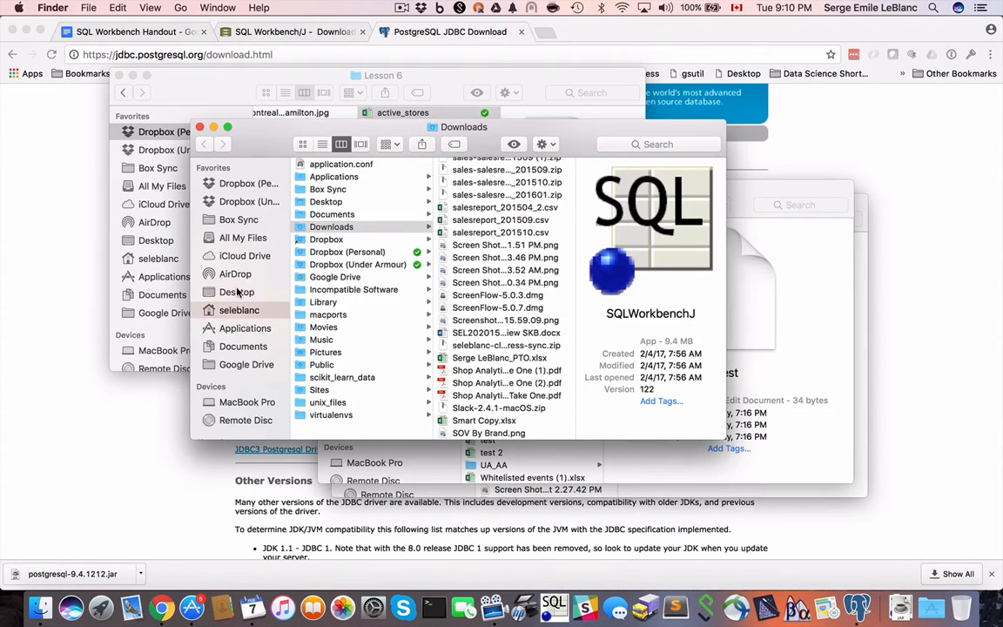
{"action": "left_click", "coordinate": [236, 292]}
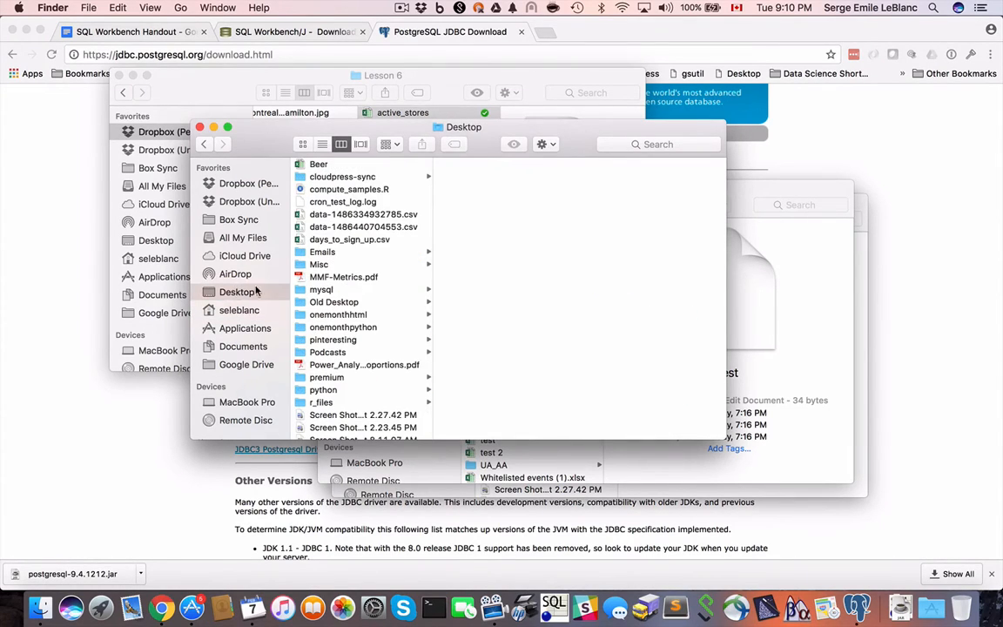
{"action": "left_click", "coordinate": [544, 144]}
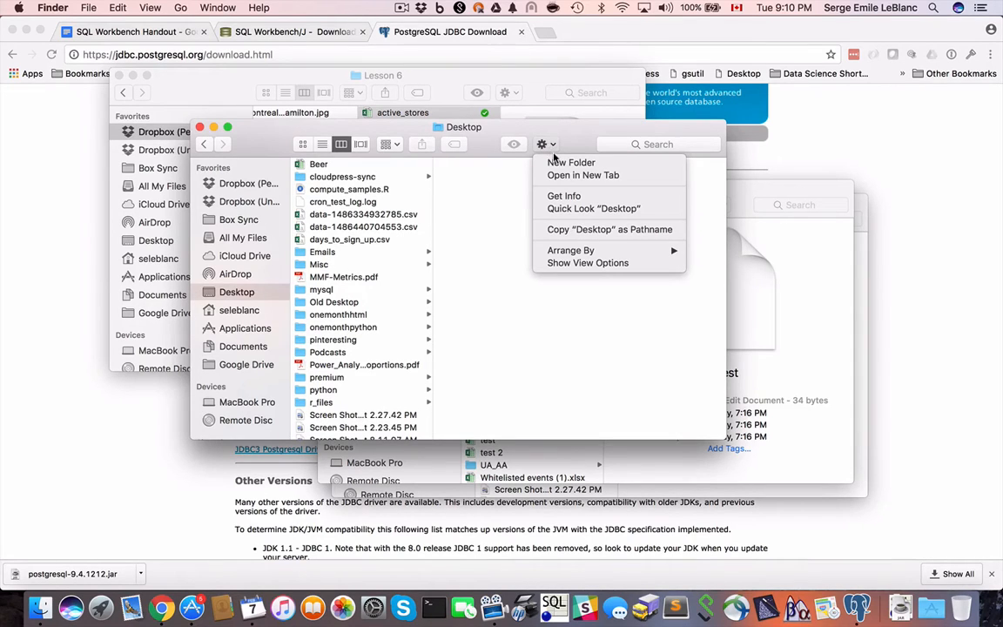
{"action": "left_click", "coordinate": [557, 163]}
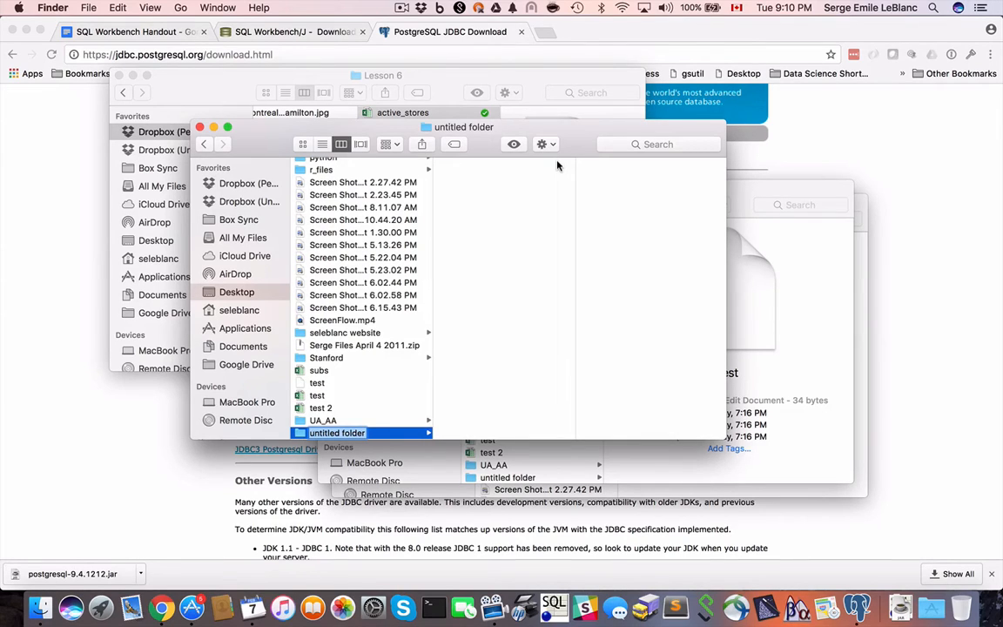
{"action": "type", "text": "SQL Q"}
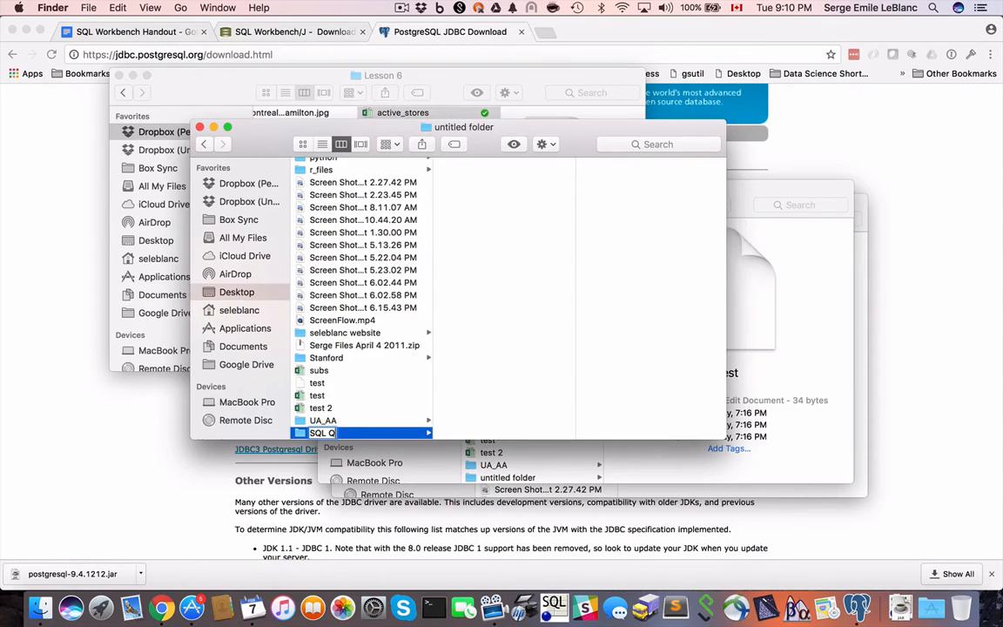
{"action": "key", "text": "BackSpace"}
{"action": "type", "text": "Workbench D"}
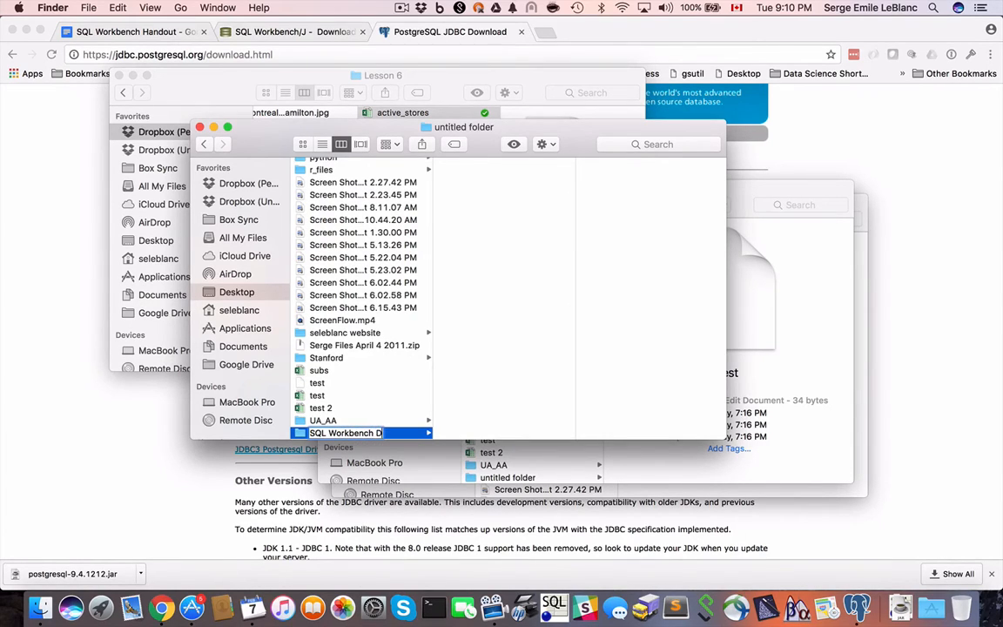
{"action": "type", "text": "river"}
{"action": "key", "text": "Return"}
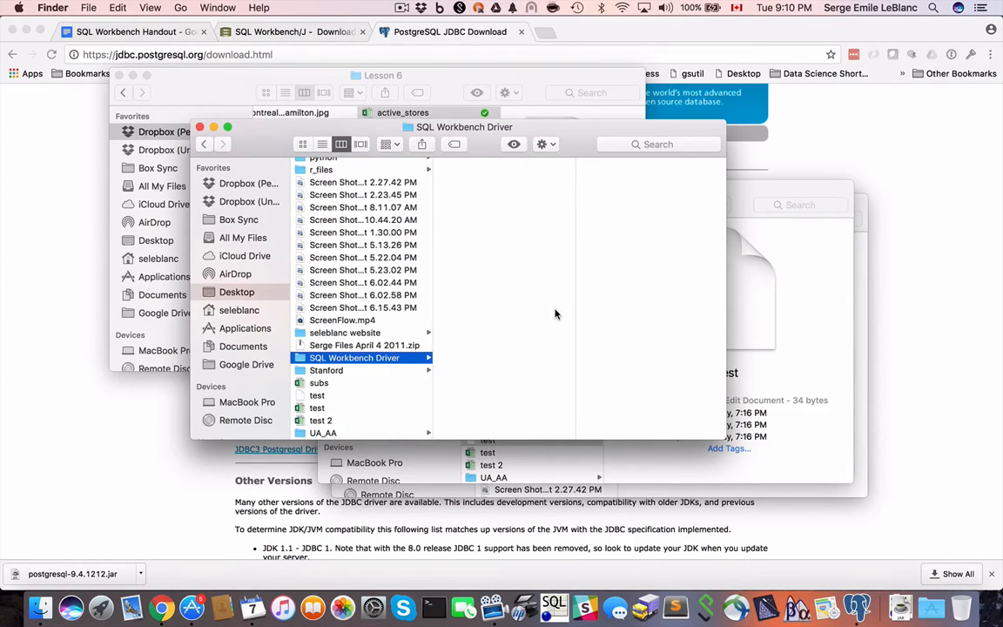
{"action": "left_click", "coordinate": [892, 608]}
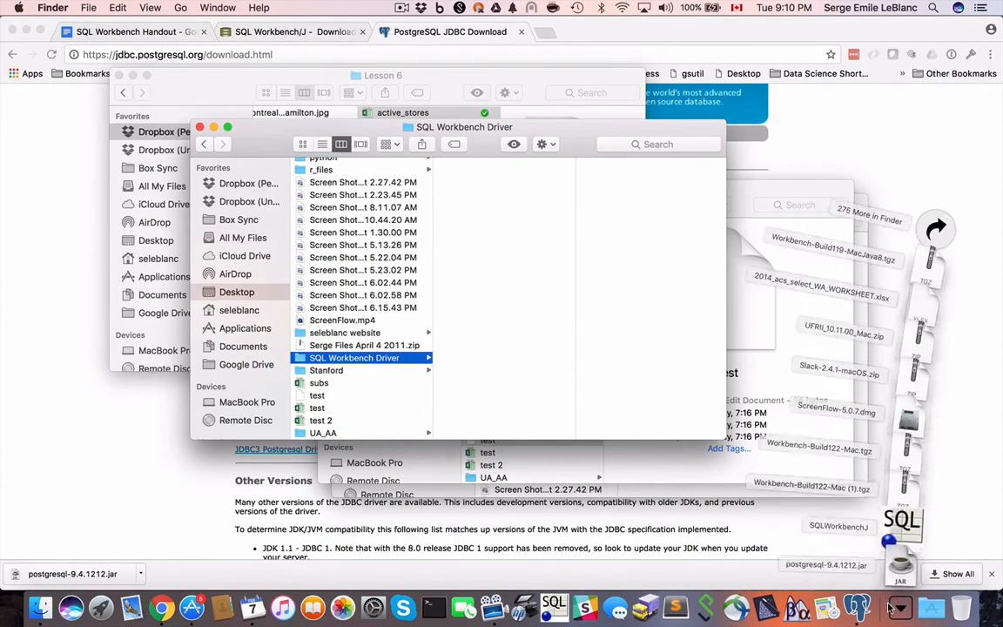
{"action": "left_click_drag", "start_coordinate": [895, 565], "coordinate": [518, 335]}
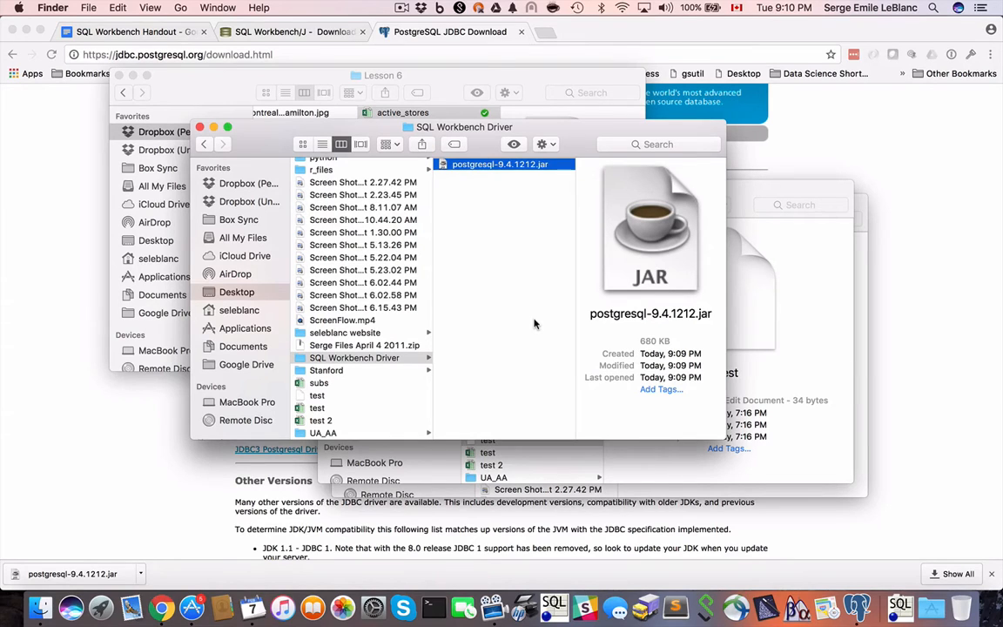
Launch the downloaded SQLWorkbenchJ application, checking the general Security & Privacy settings before allowing it to open.
{"action": "left_click", "coordinate": [898, 607]}
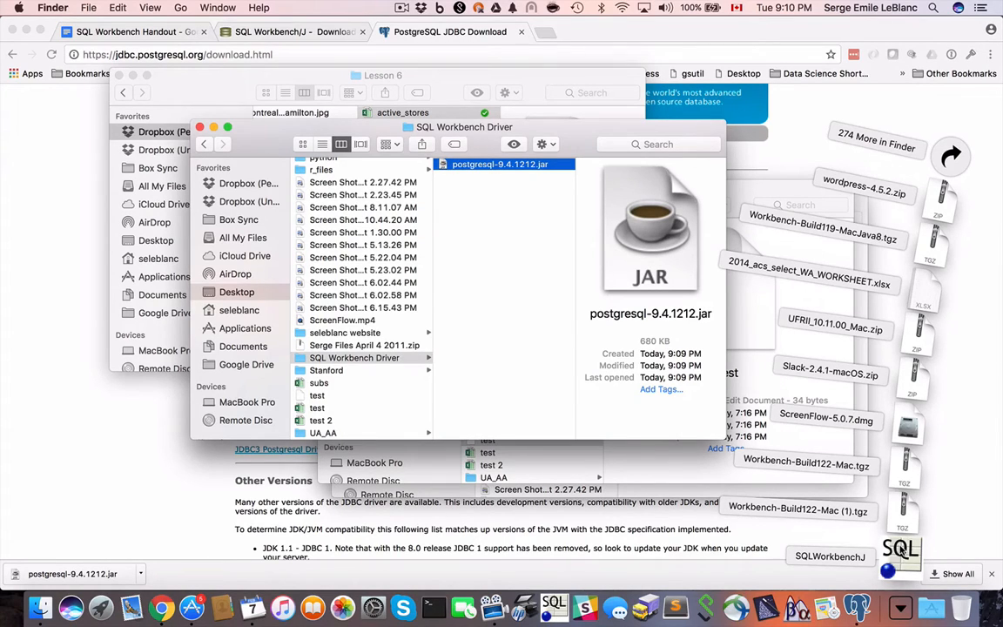
{"action": "left_click", "coordinate": [901, 549]}
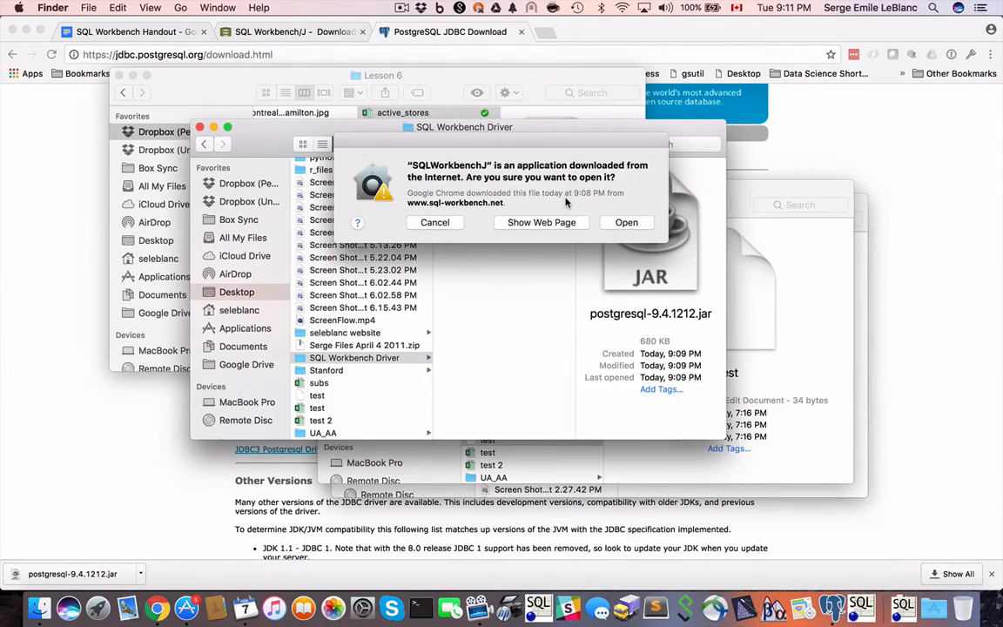
{"action": "left_click", "coordinate": [361, 608]}
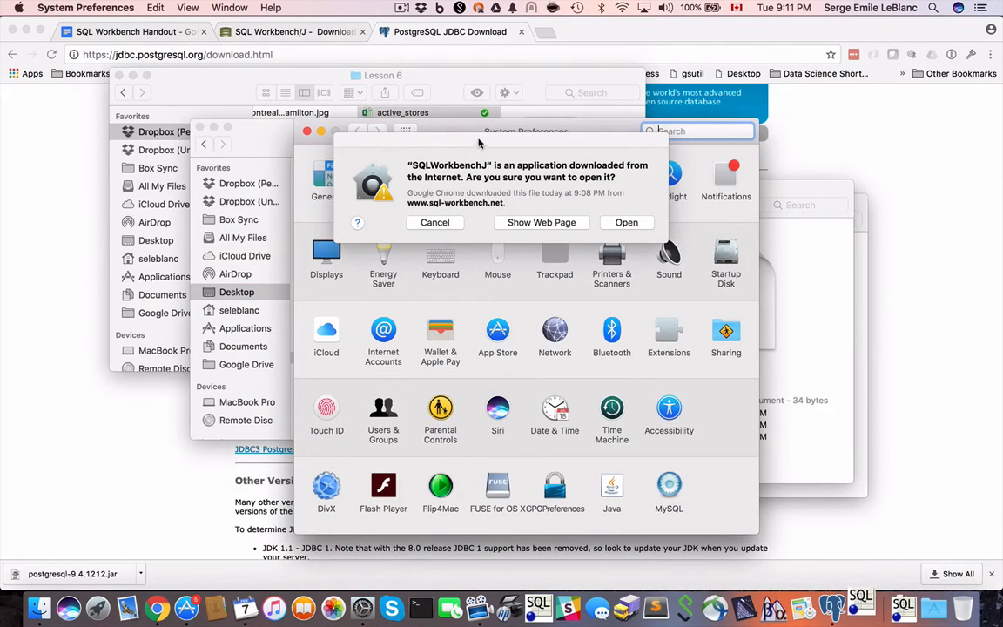
{"action": "left_click_drag", "start_coordinate": [481, 139], "coordinate": [653, 49]}
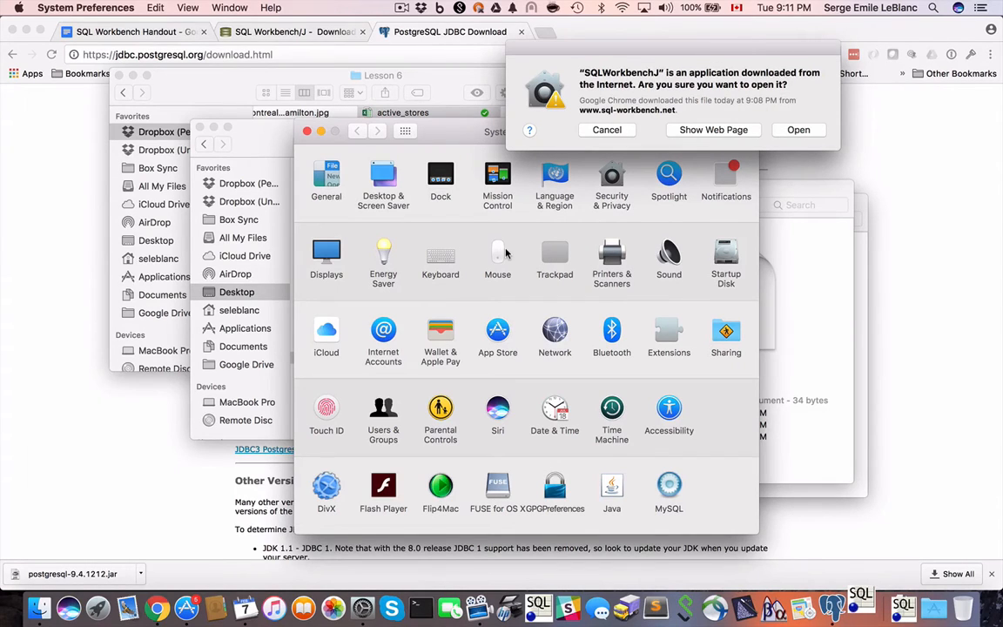
{"action": "left_click", "coordinate": [612, 184]}
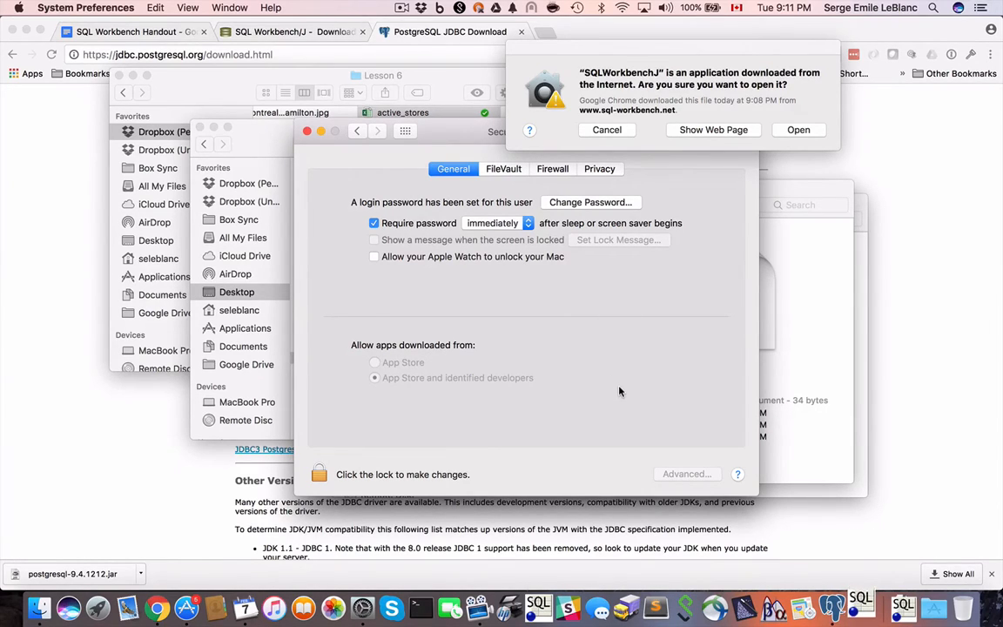
{"action": "left_click", "coordinate": [787, 130]}
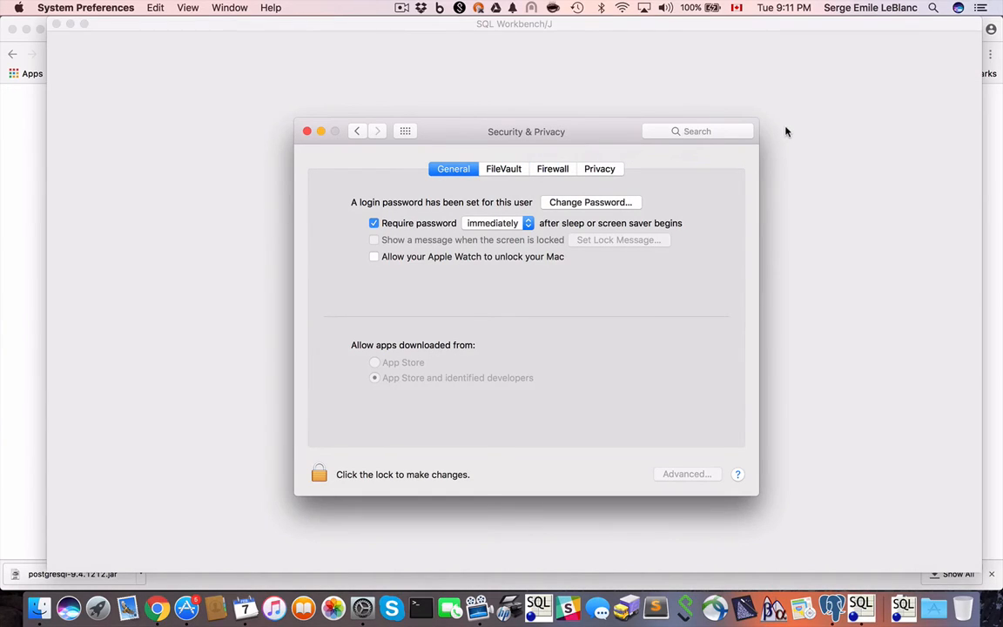
{"action": "left_click", "coordinate": [306, 130]}
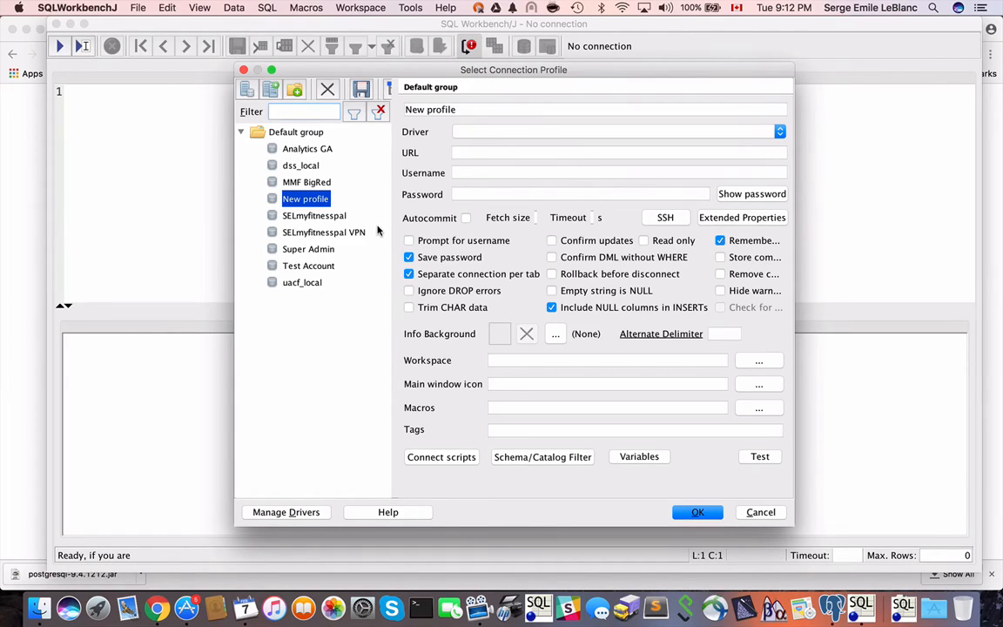
Name the new connection profile GA test and set its driver to PostgreSQL (org.postgresql.Driver).
{"action": "left_click", "coordinate": [472, 110]}
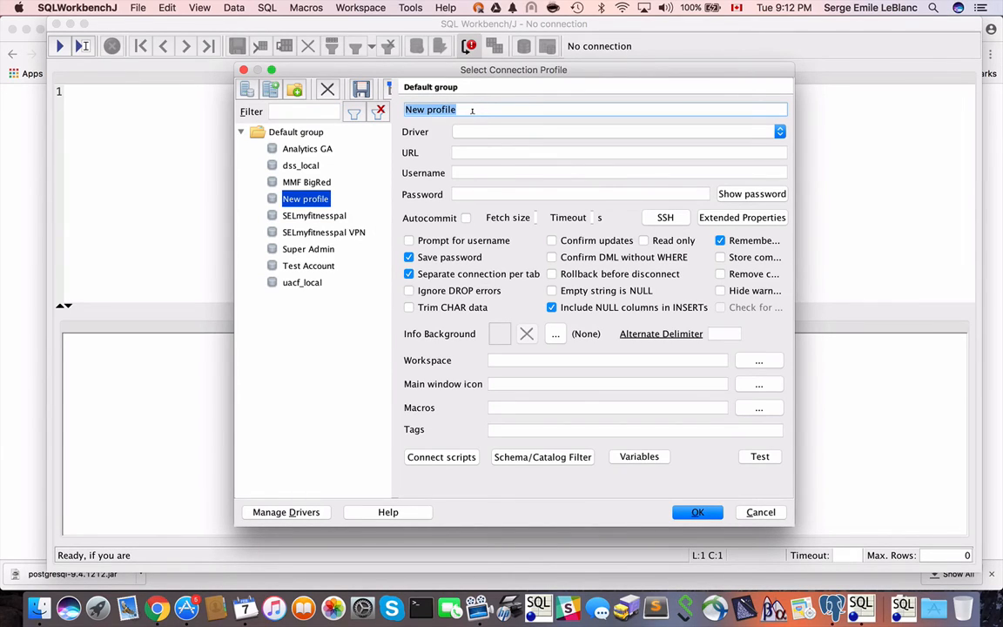
{"action": "type", "text": "GA test"}
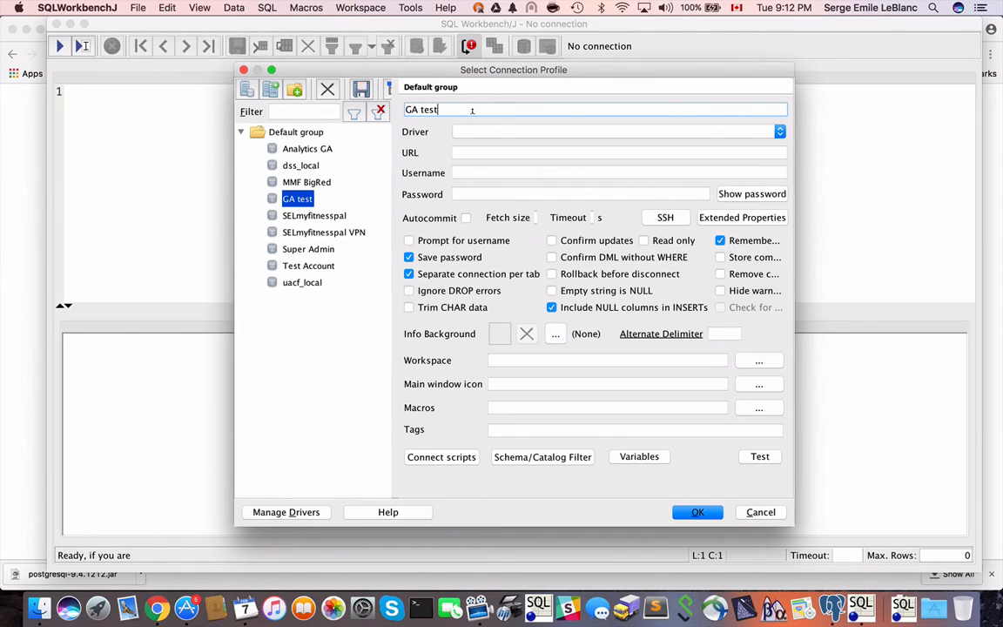
{"action": "left_click", "coordinate": [487, 131]}
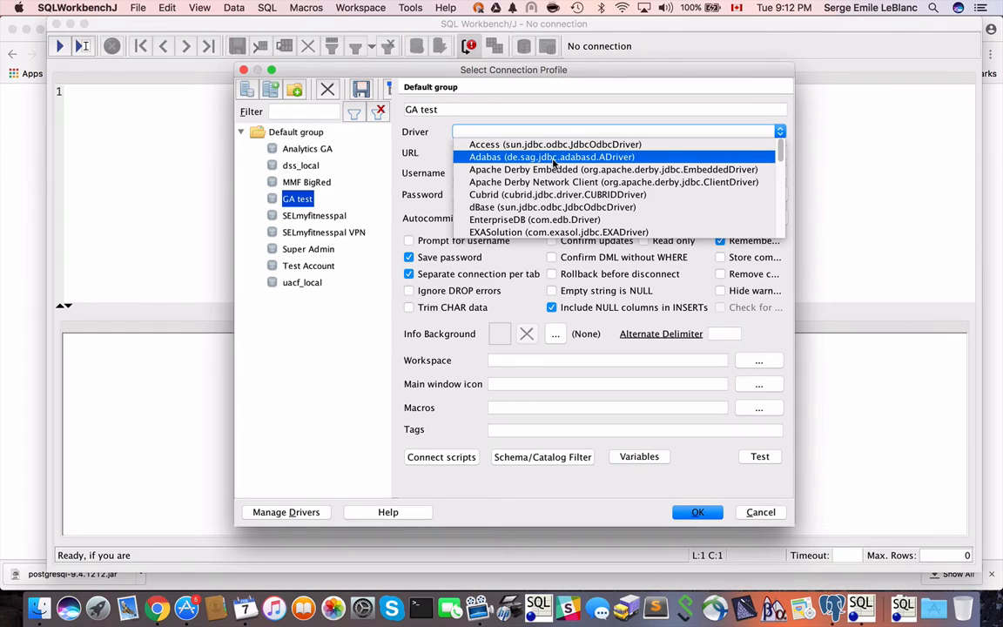
{"action": "scroll", "coordinate": [553, 162], "scroll_direction": "down", "scroll_amount": 4}
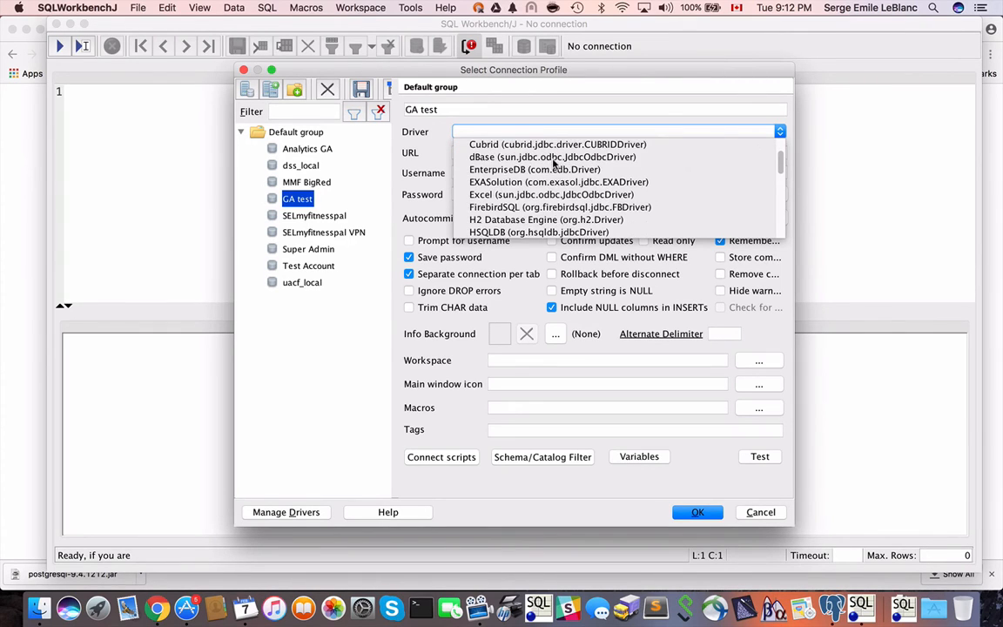
{"action": "scroll", "coordinate": [553, 162], "scroll_direction": "down", "scroll_amount": 4}
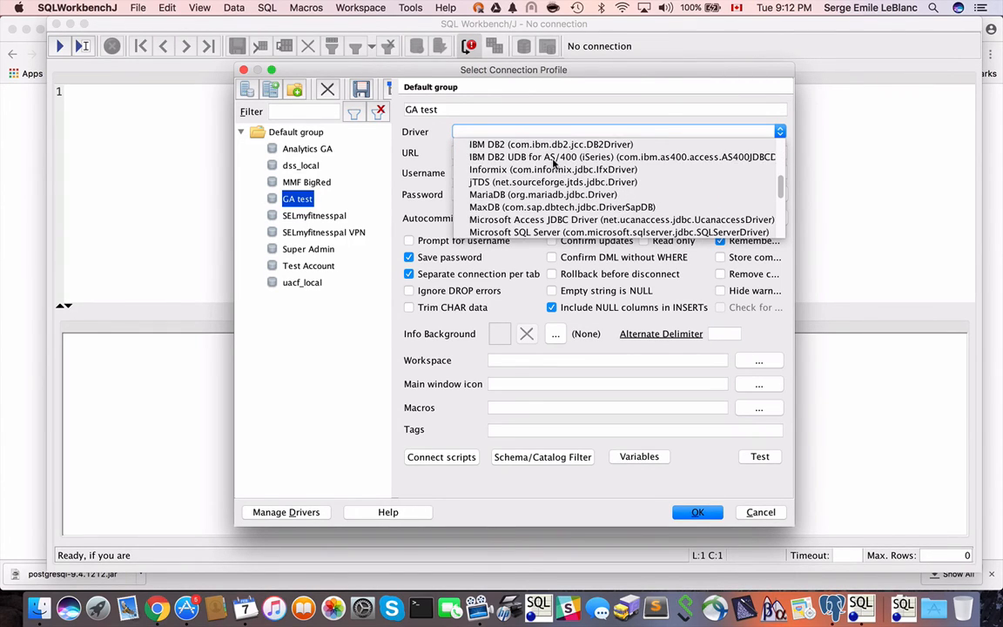
{"action": "scroll", "coordinate": [553, 162], "scroll_direction": "down", "scroll_amount": 3}
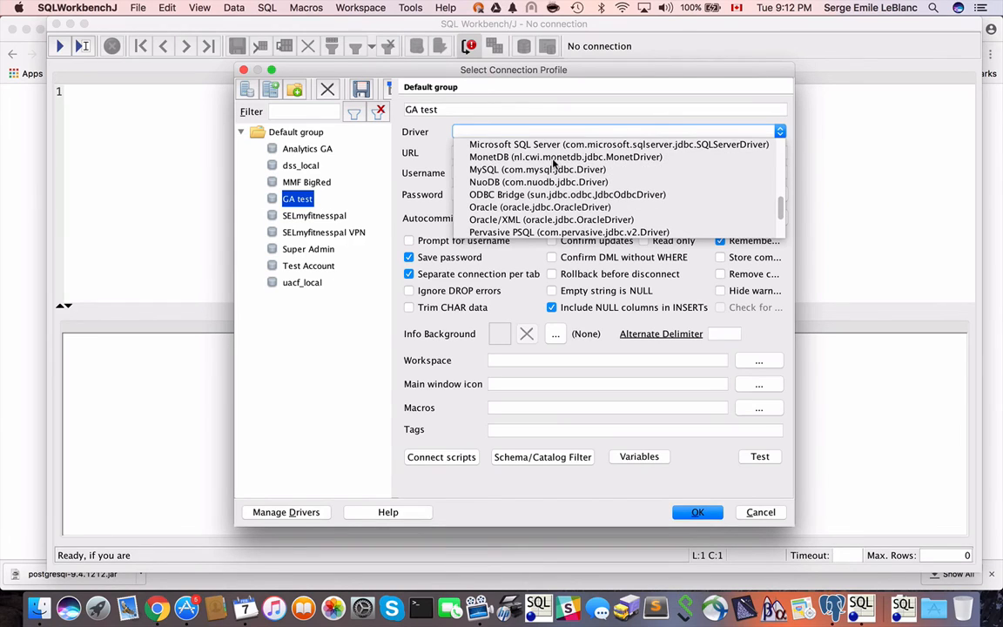
{"action": "scroll", "coordinate": [552, 162], "scroll_direction": "down", "scroll_amount": 3}
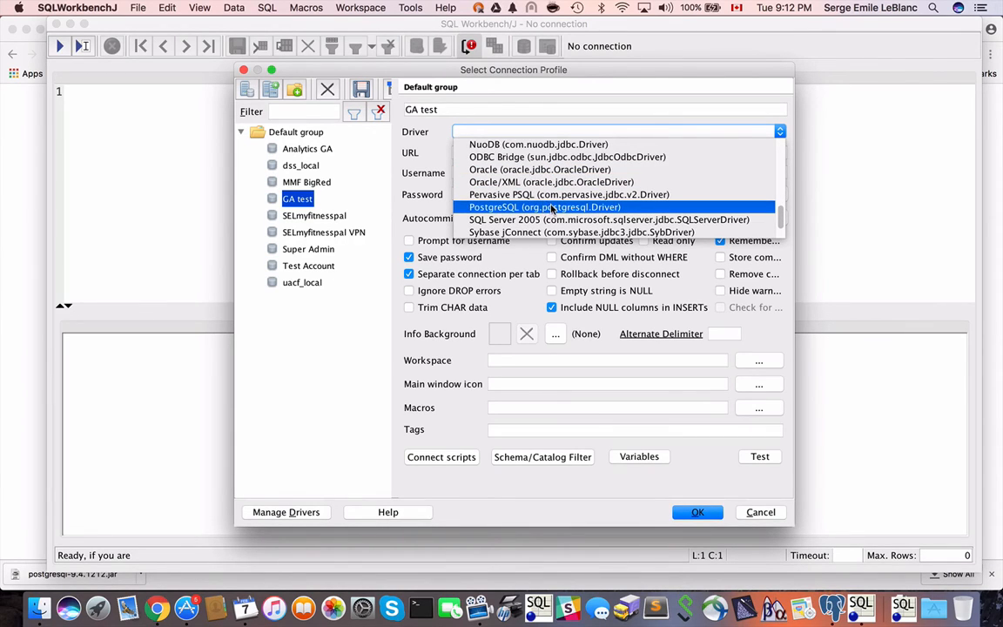
{"action": "left_click", "coordinate": [551, 209]}
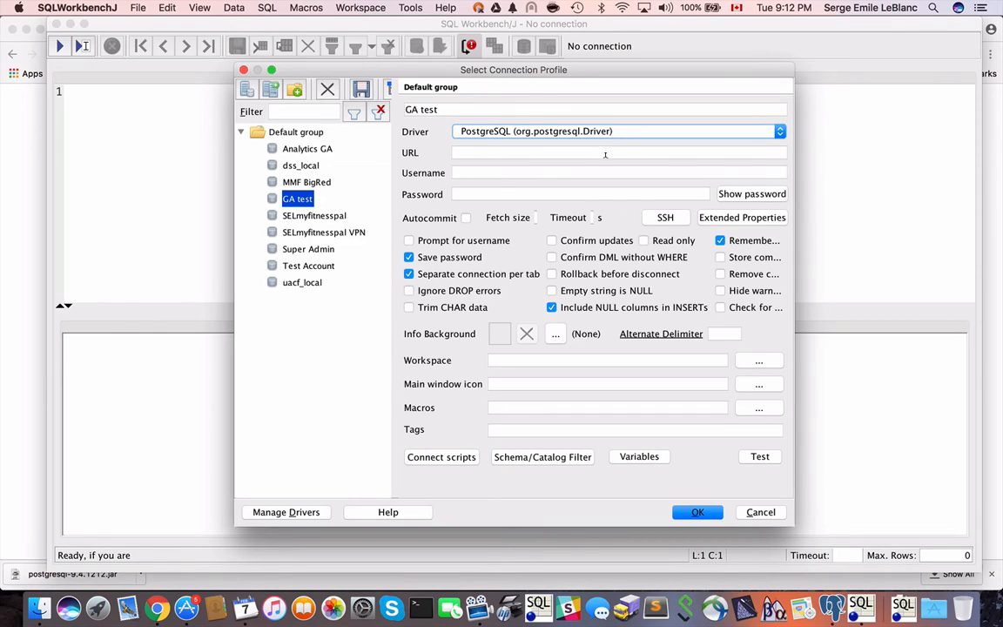
{"action": "left_click", "coordinate": [281, 514]}
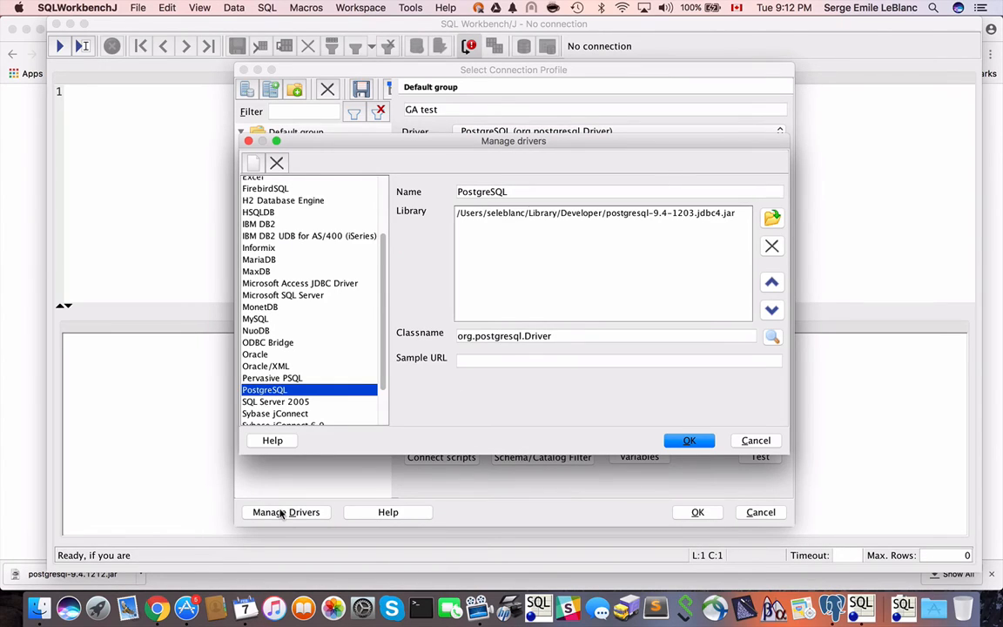
{"action": "left_click", "coordinate": [572, 215]}
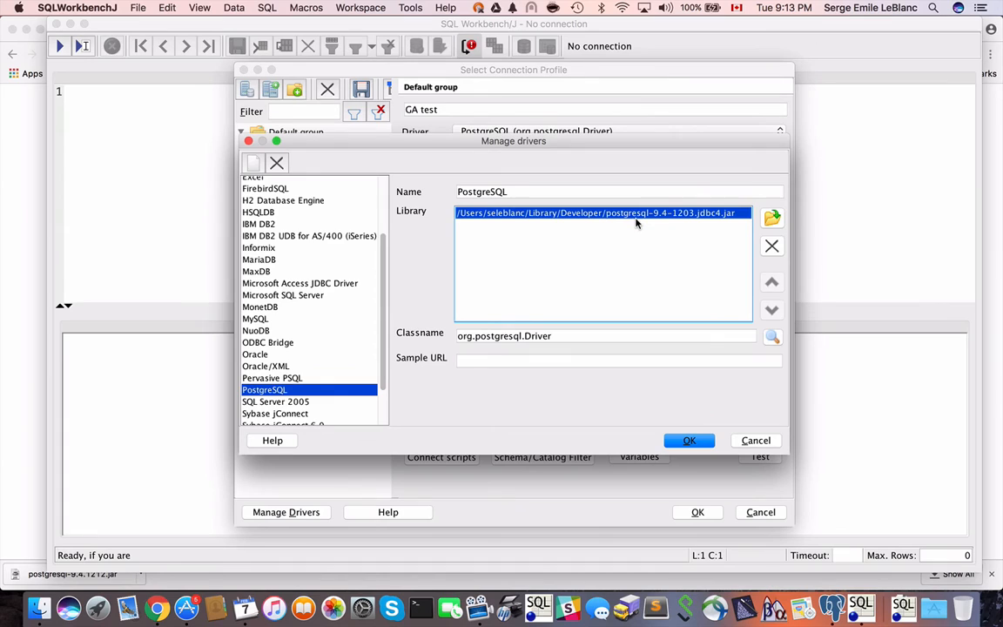
{"action": "left_click", "coordinate": [769, 220]}
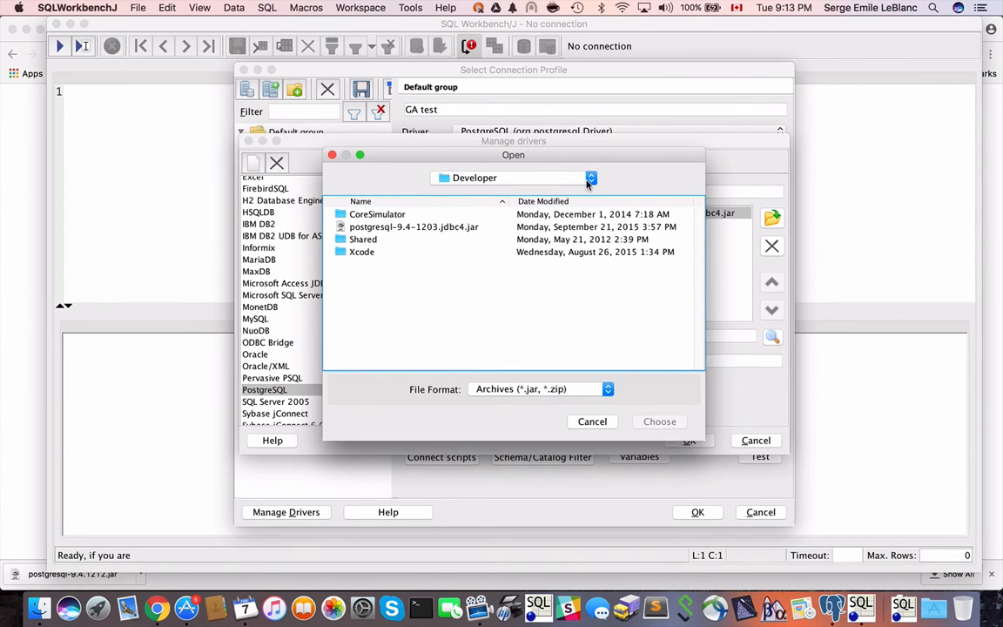
{"action": "left_click", "coordinate": [590, 179]}
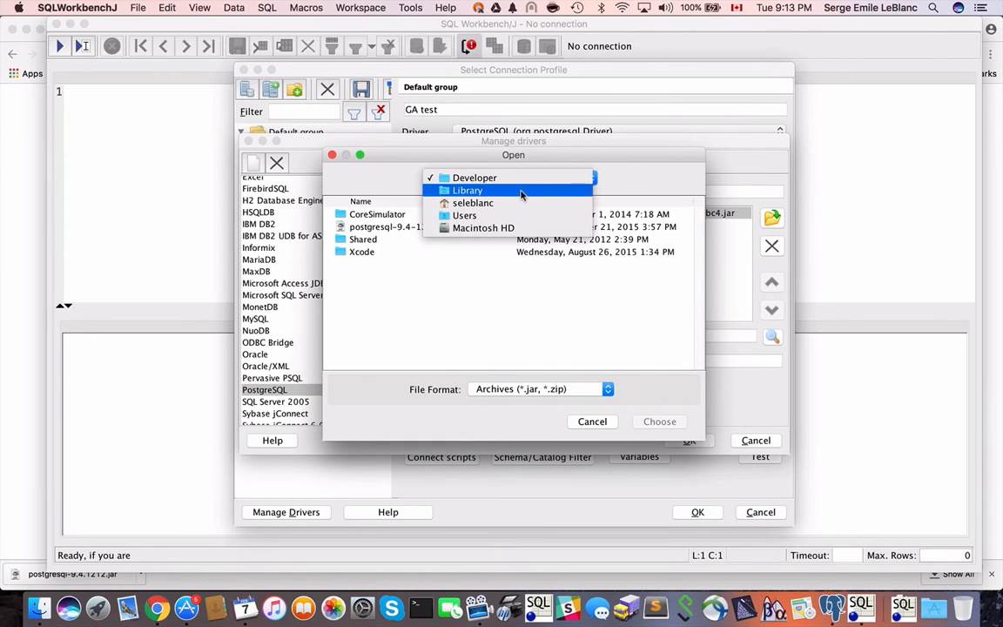
{"action": "left_click", "coordinate": [487, 204]}
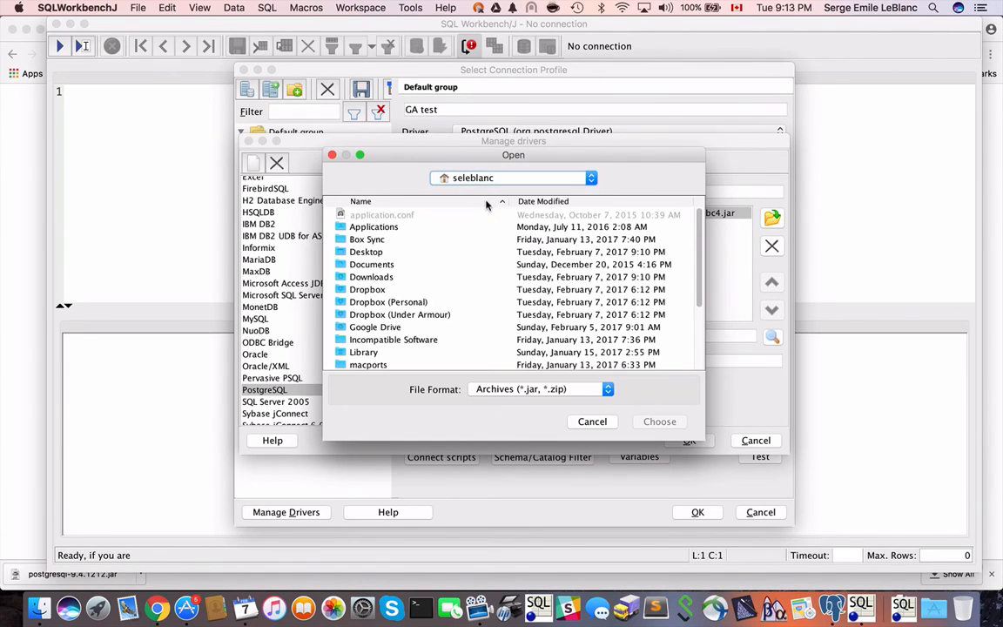
{"action": "double_click", "coordinate": [366, 253]}
{"action": "scroll", "coordinate": [393, 277], "scroll_direction": "down", "scroll_amount": 5}
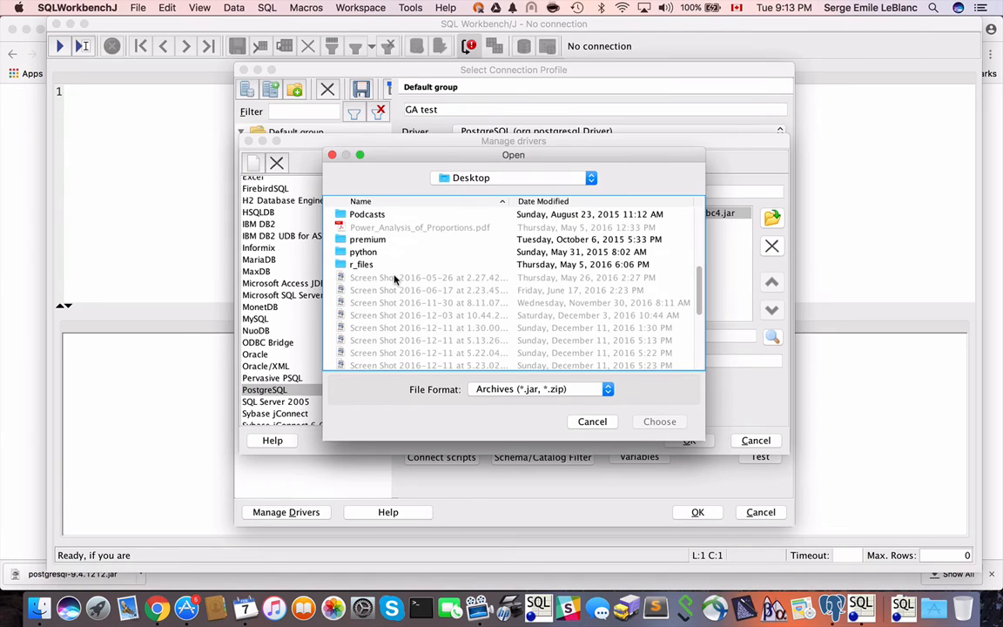
{"action": "scroll", "coordinate": [395, 279], "scroll_direction": "down", "scroll_amount": 5}
{"action": "double_click", "coordinate": [394, 278]}
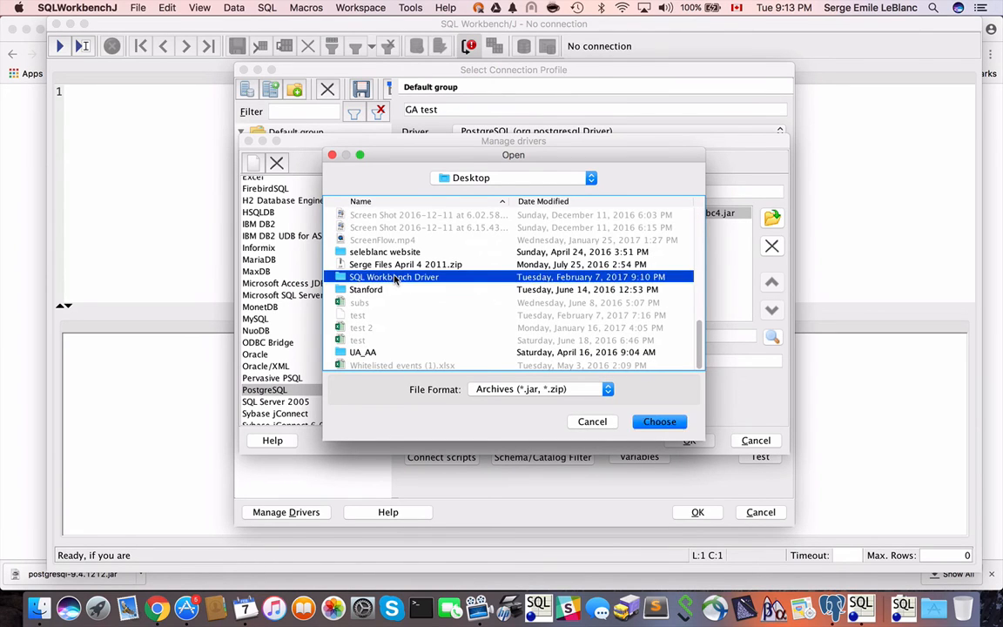
{"action": "left_click", "coordinate": [389, 215]}
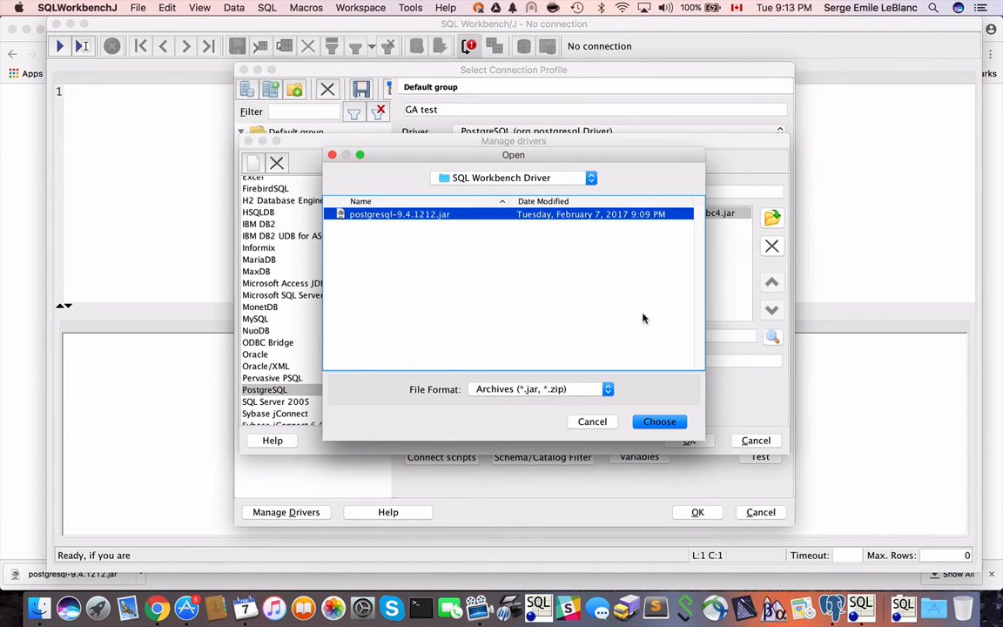
{"action": "left_click", "coordinate": [601, 421]}
{"action": "left_click", "coordinate": [753, 439]}
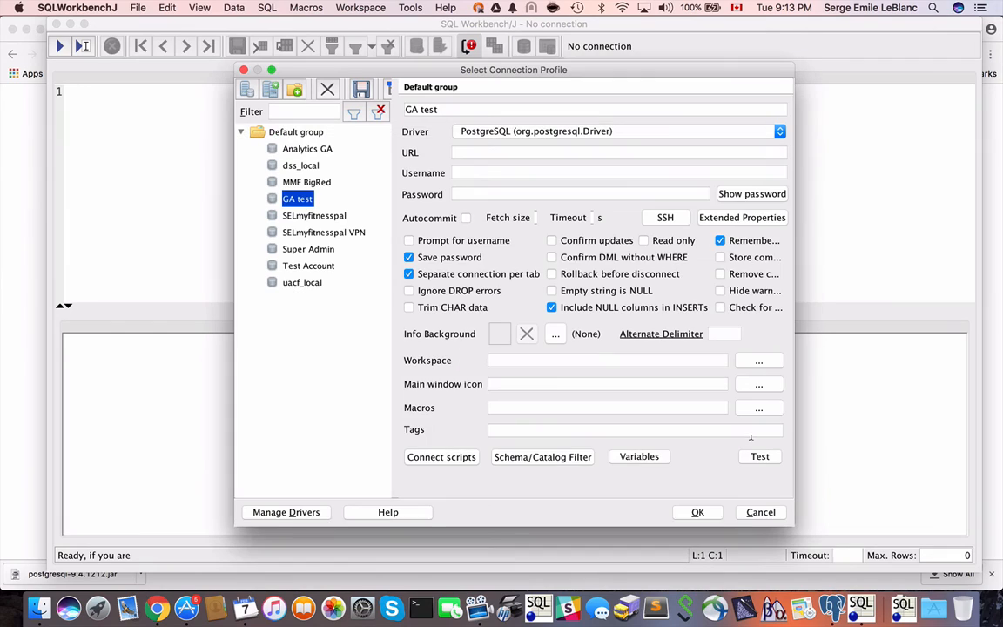
Copy the JDBC URL for iowa_liquor_sales_database from the SQL Workbench Handout in Chrome and paste it as the GA test profile's URL.
{"action": "left_click", "coordinate": [497, 151]}
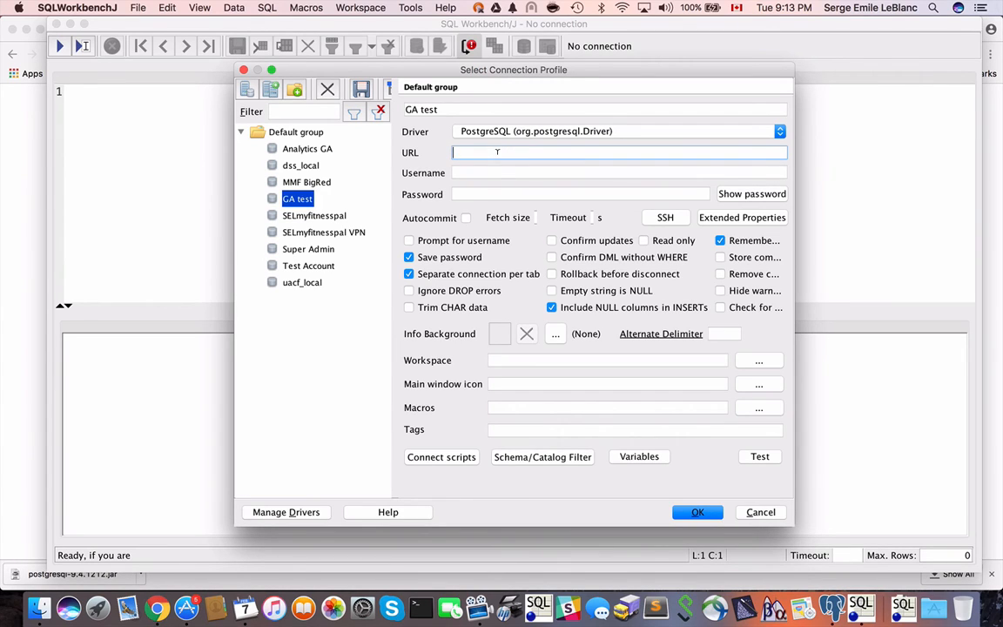
{"action": "key", "text": "super+Tab"}
{"action": "key", "text": "super+Tab"}
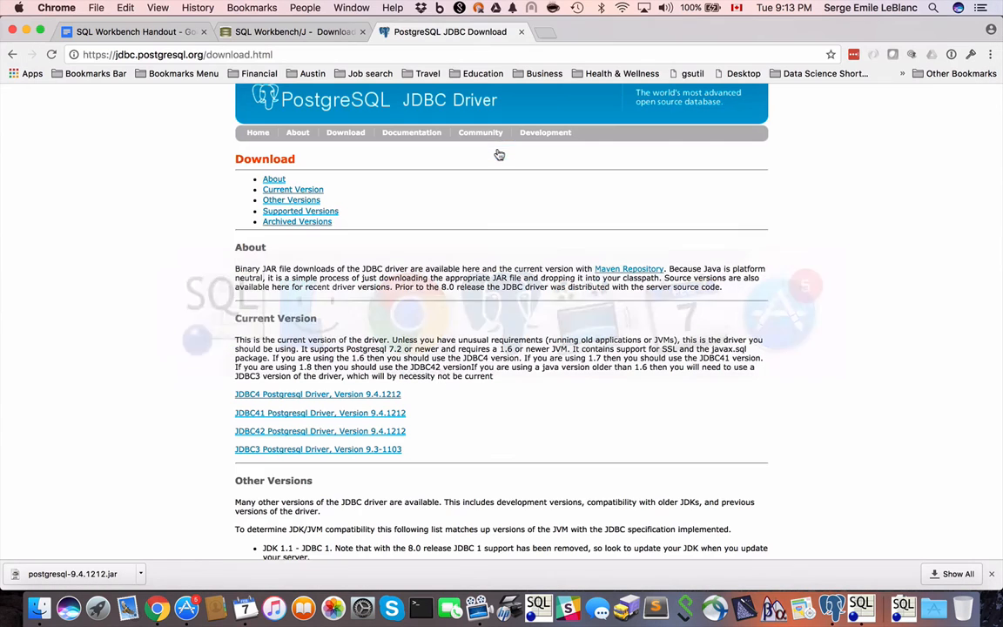
{"action": "left_click", "coordinate": [130, 32]}
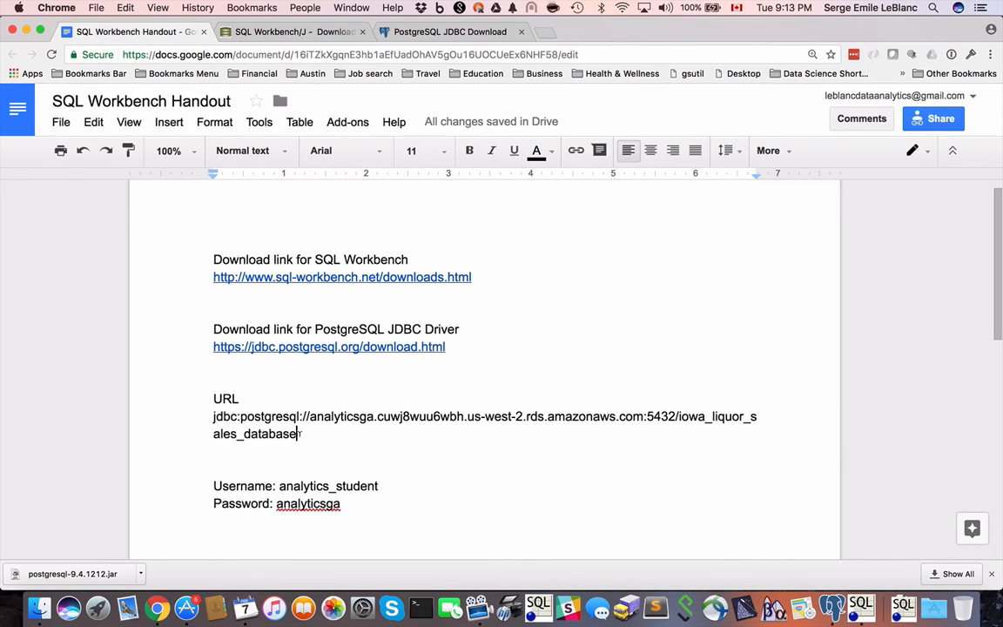
{"action": "left_click_drag", "start_coordinate": [299, 434], "coordinate": [214, 416]}
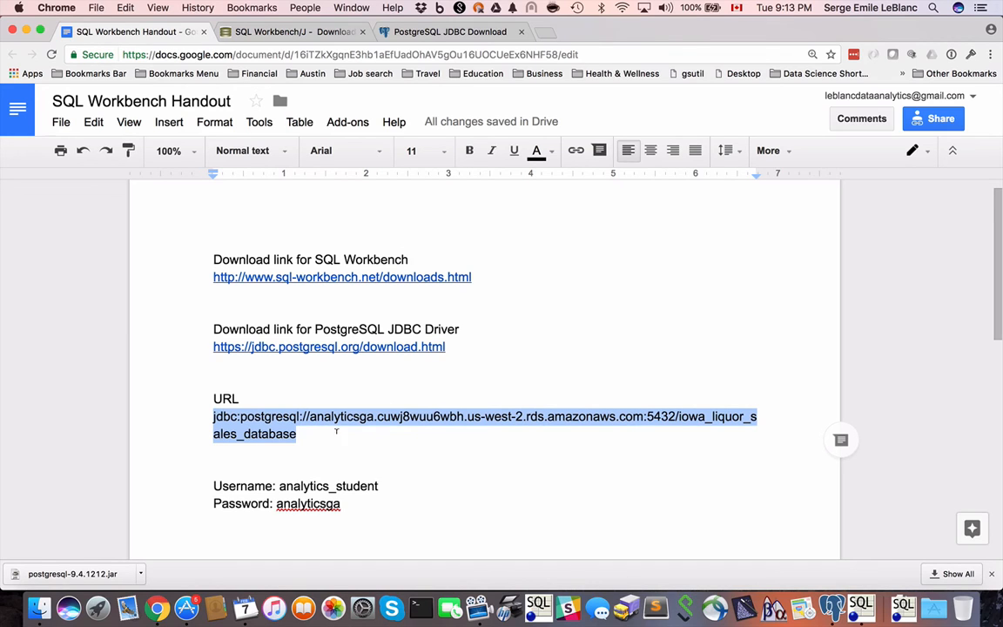
{"action": "key", "text": "super+c"}
{"action": "key", "text": "super+Tab"}
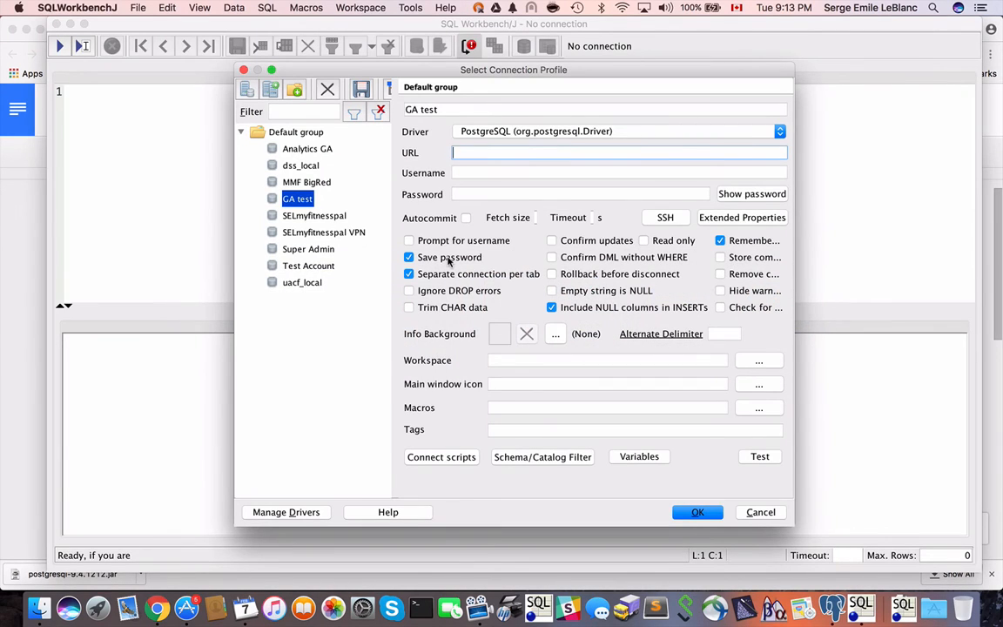
{"action": "key", "text": "super+v"}
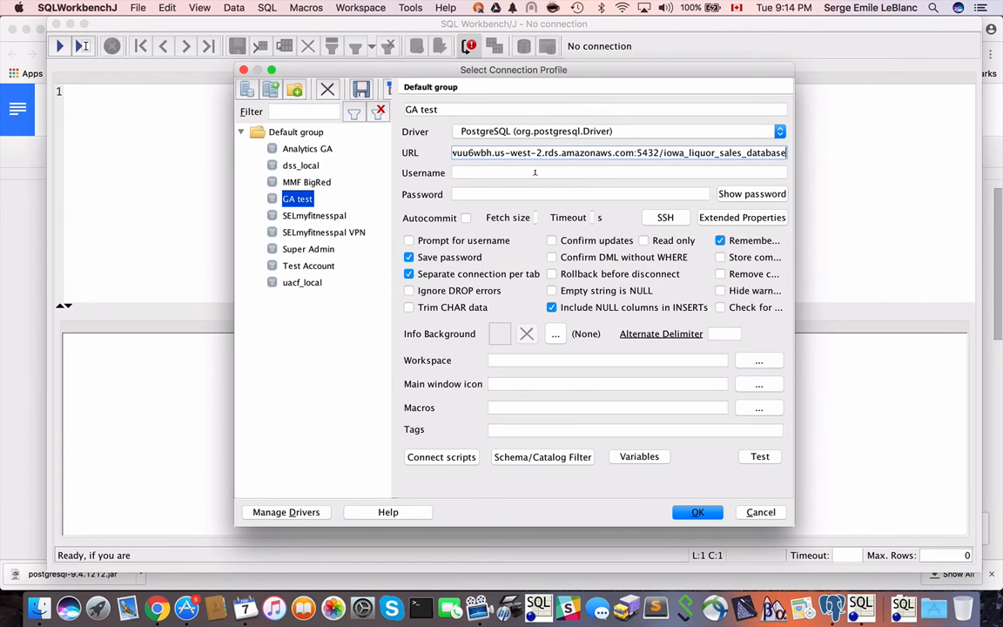
Check the login details in the SQL Workbench Handout in Chrome and set the profile's username to analytics_student.
{"action": "left_click", "coordinate": [534, 172]}
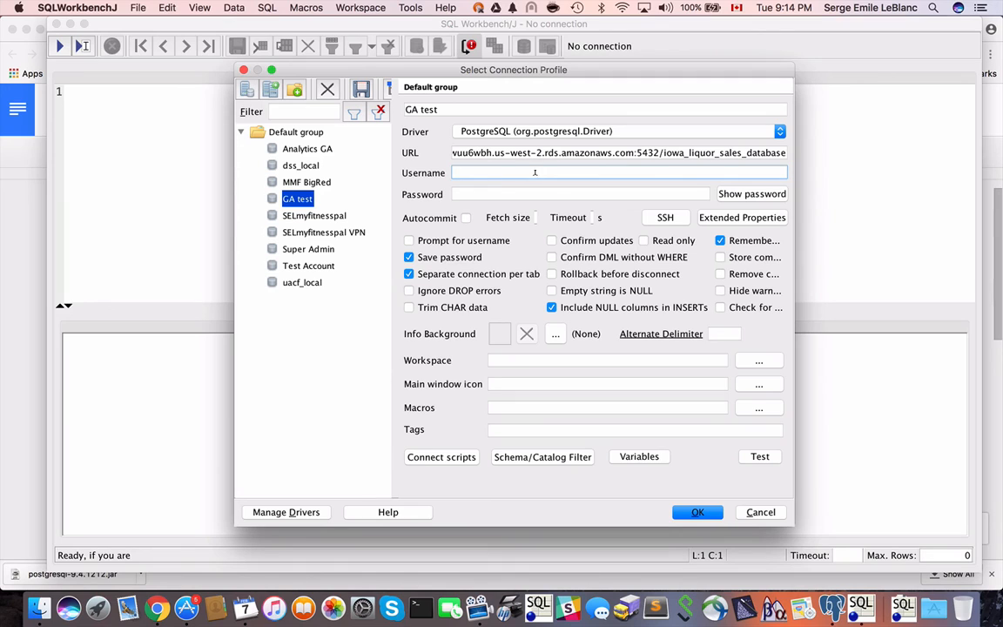
{"action": "key", "text": "super+Tab"}
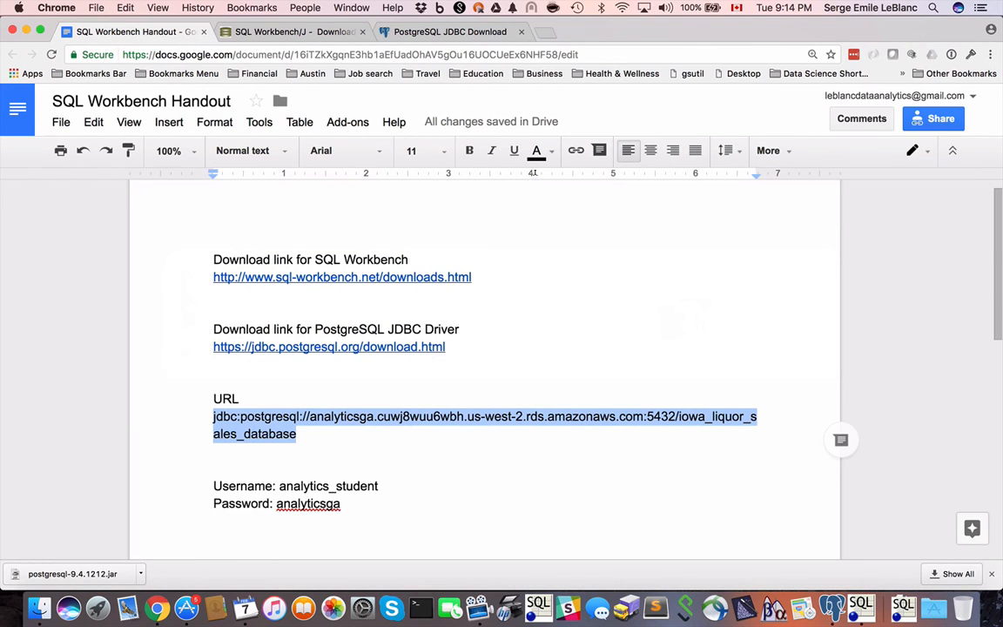
{"action": "key", "text": "super+Tab"}
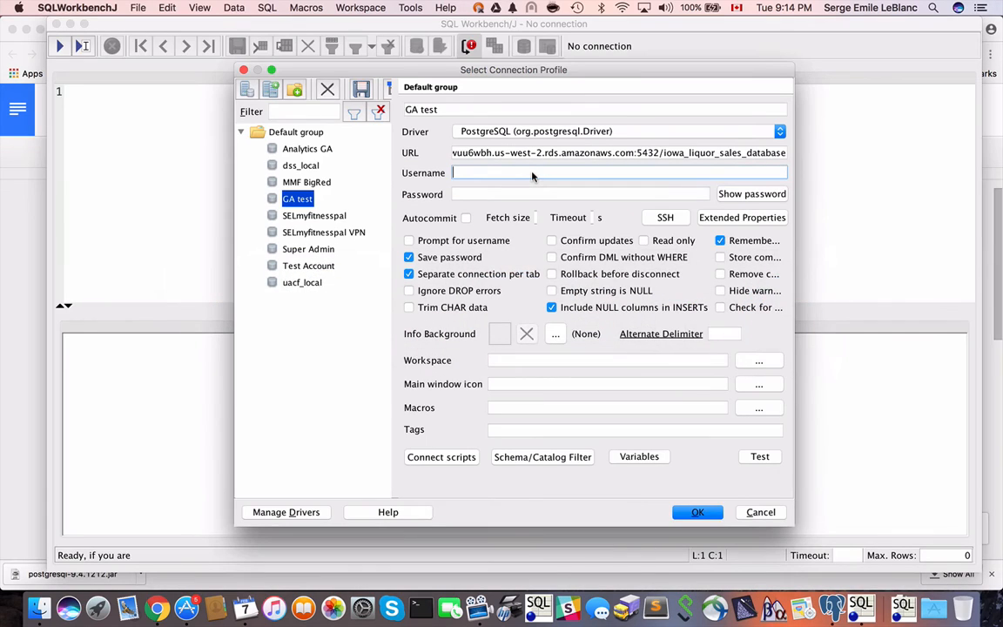
{"action": "type", "text": "analytics_student"}
Enter the account password in the GA test profile and reveal it to check the entry.
{"action": "left_click", "coordinate": [723, 199]}
{"action": "left_click", "coordinate": [629, 305]}
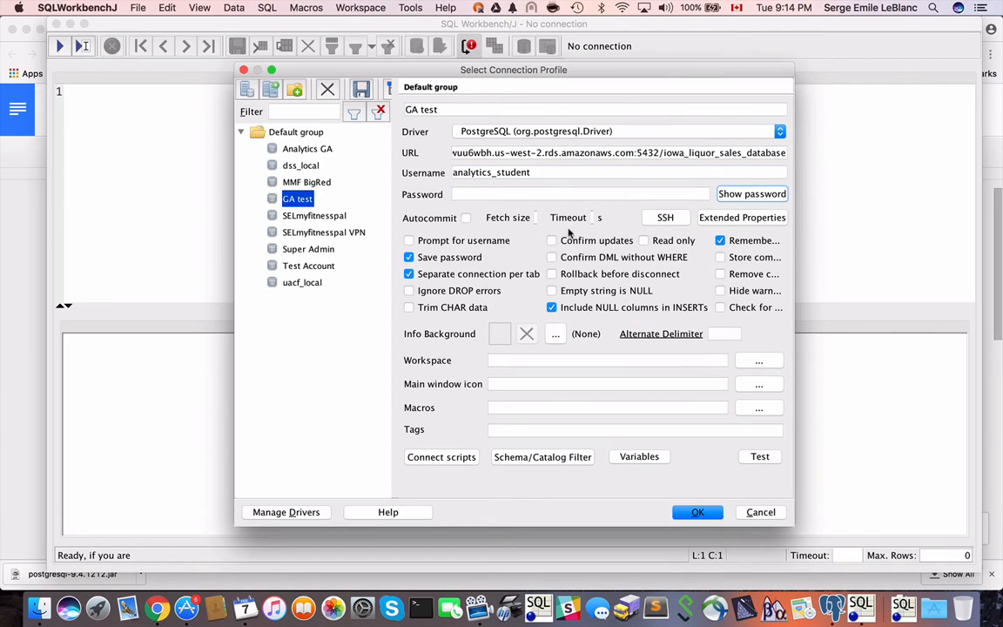
{"action": "left_click", "coordinate": [541, 185]}
{"action": "type", "text": "•••••"}
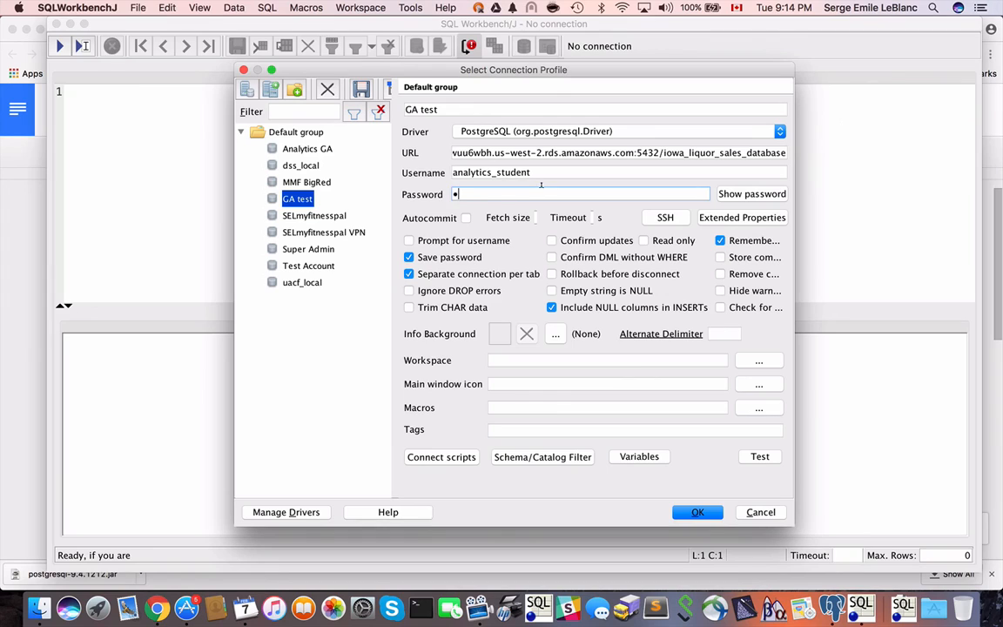
{"action": "type", "text": "•••••••"}
{"action": "left_click", "coordinate": [724, 196]}
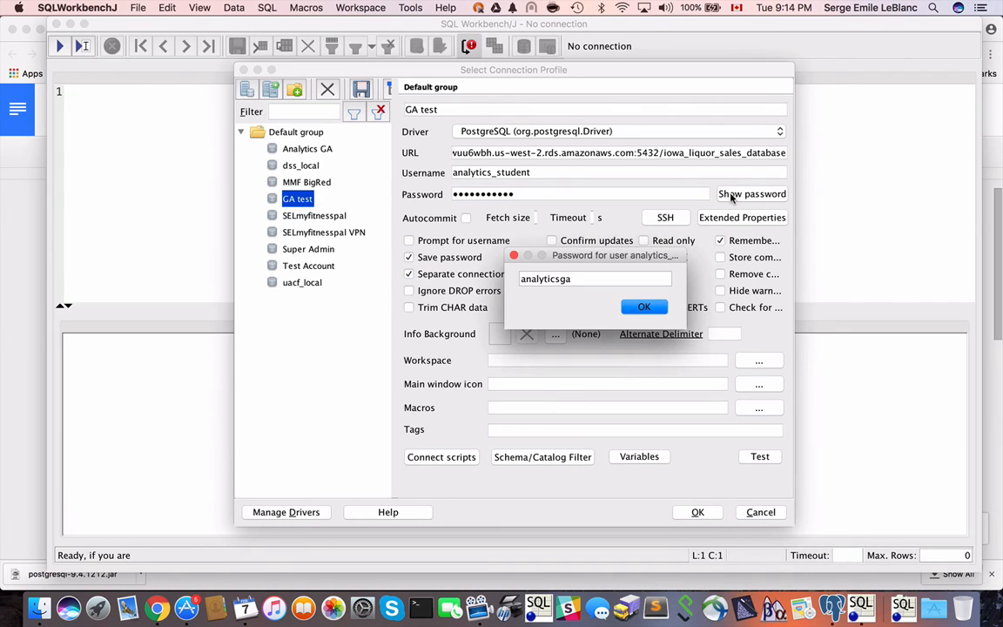
{"action": "left_click", "coordinate": [643, 307]}
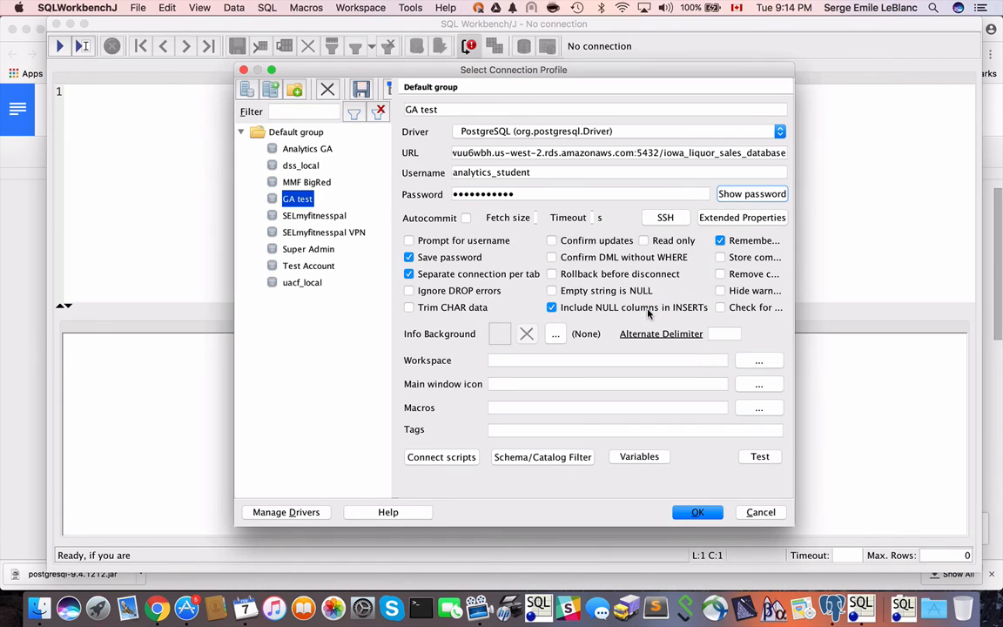
Enable Autocommit for the GA test profile and connect to the database with it.
{"action": "left_click", "coordinate": [465, 218]}
{"action": "left_click", "coordinate": [697, 511]}
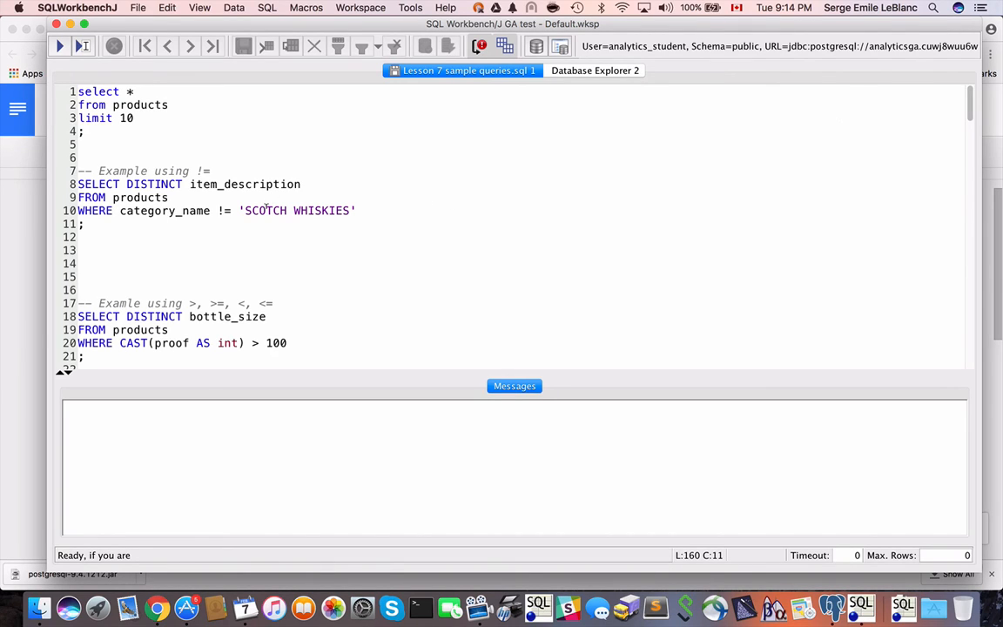
Open a new empty statement tab beside the Lesson 7 sample queries.
{"action": "key", "text": "super+t"}
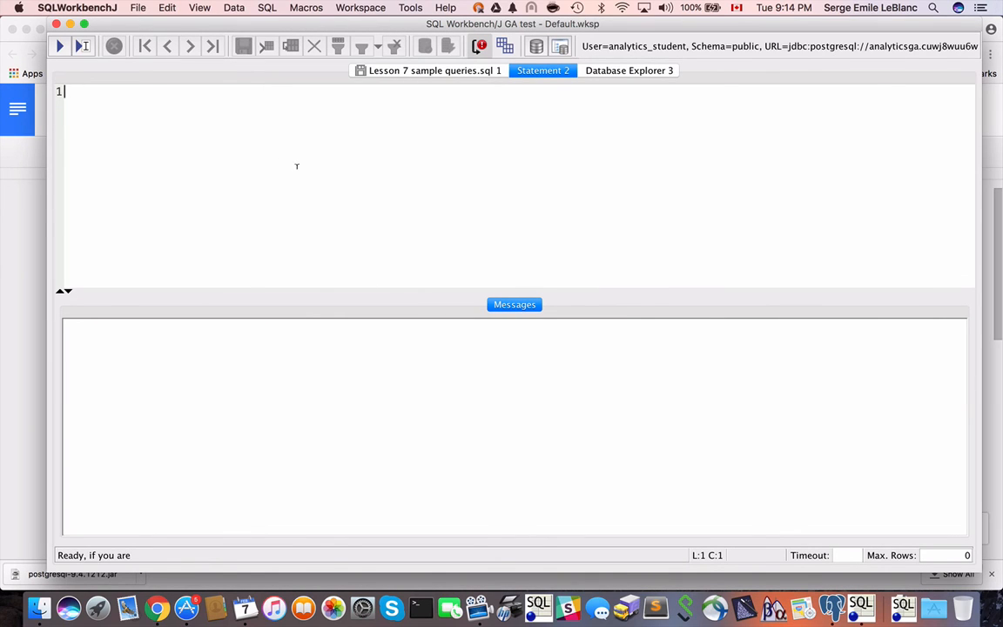